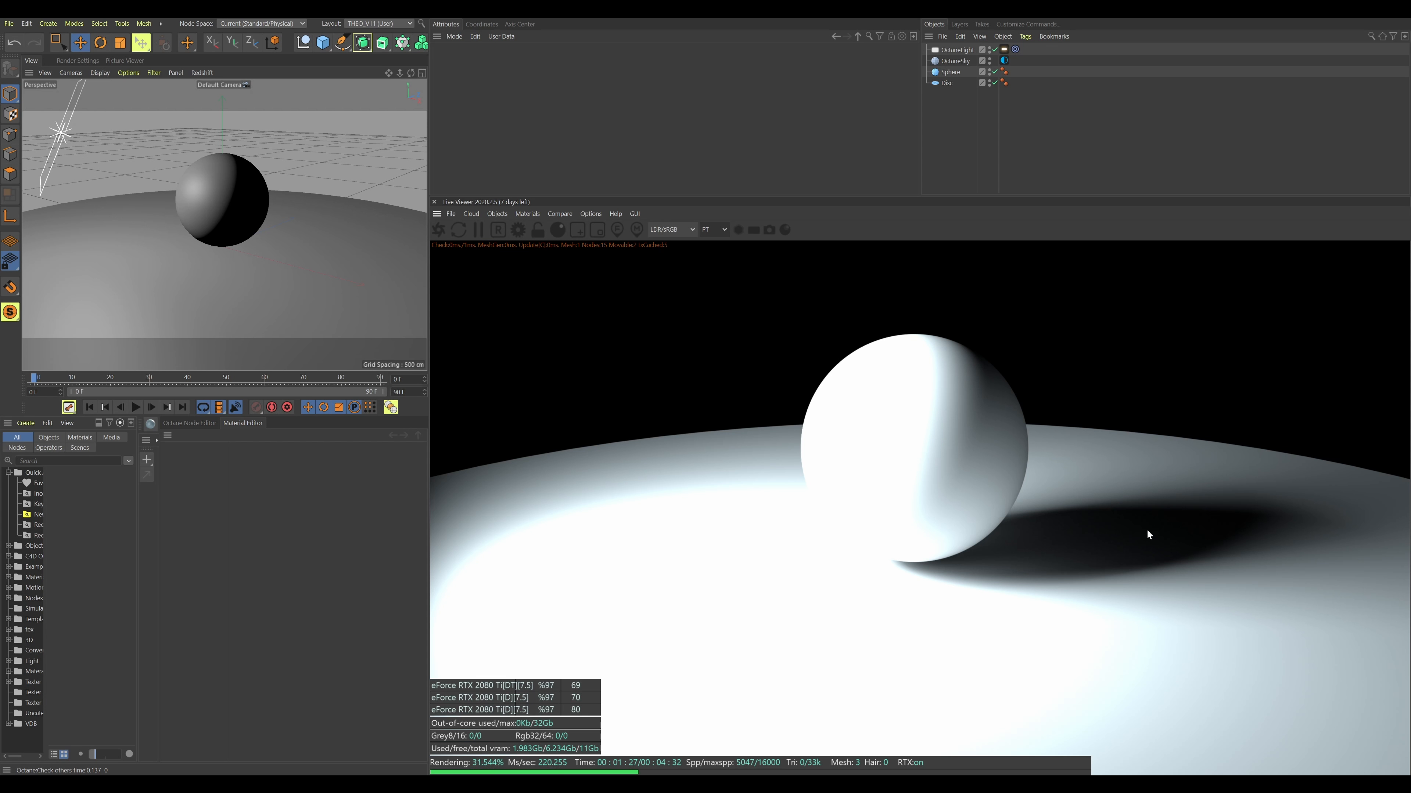
# Step: Compare the Live Viewer render in LDR/sRGB and OCIO:<sRGB>, finishing with the display color space set to OCIO:<sRGB>
pyautogui.click(678, 235)
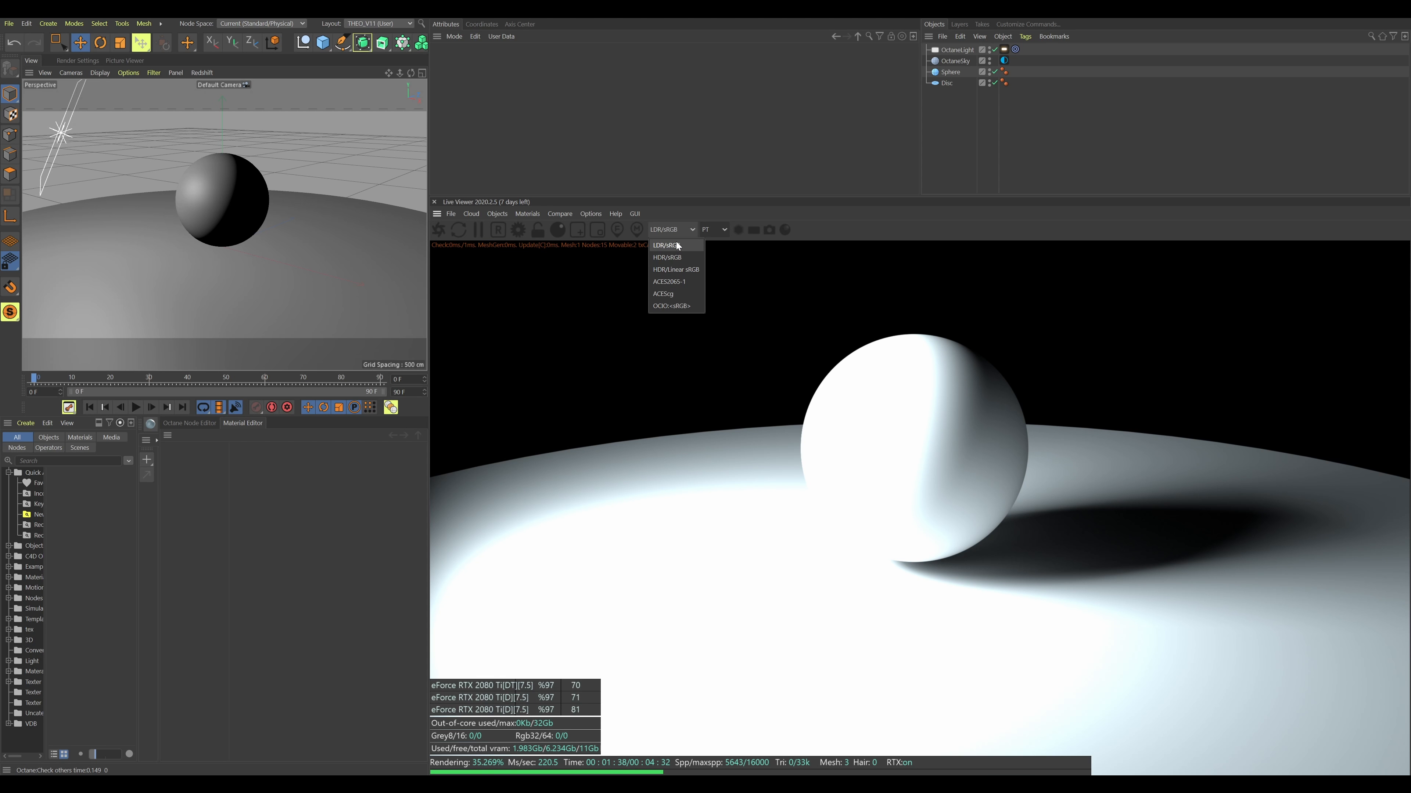
pyautogui.click(686, 306)
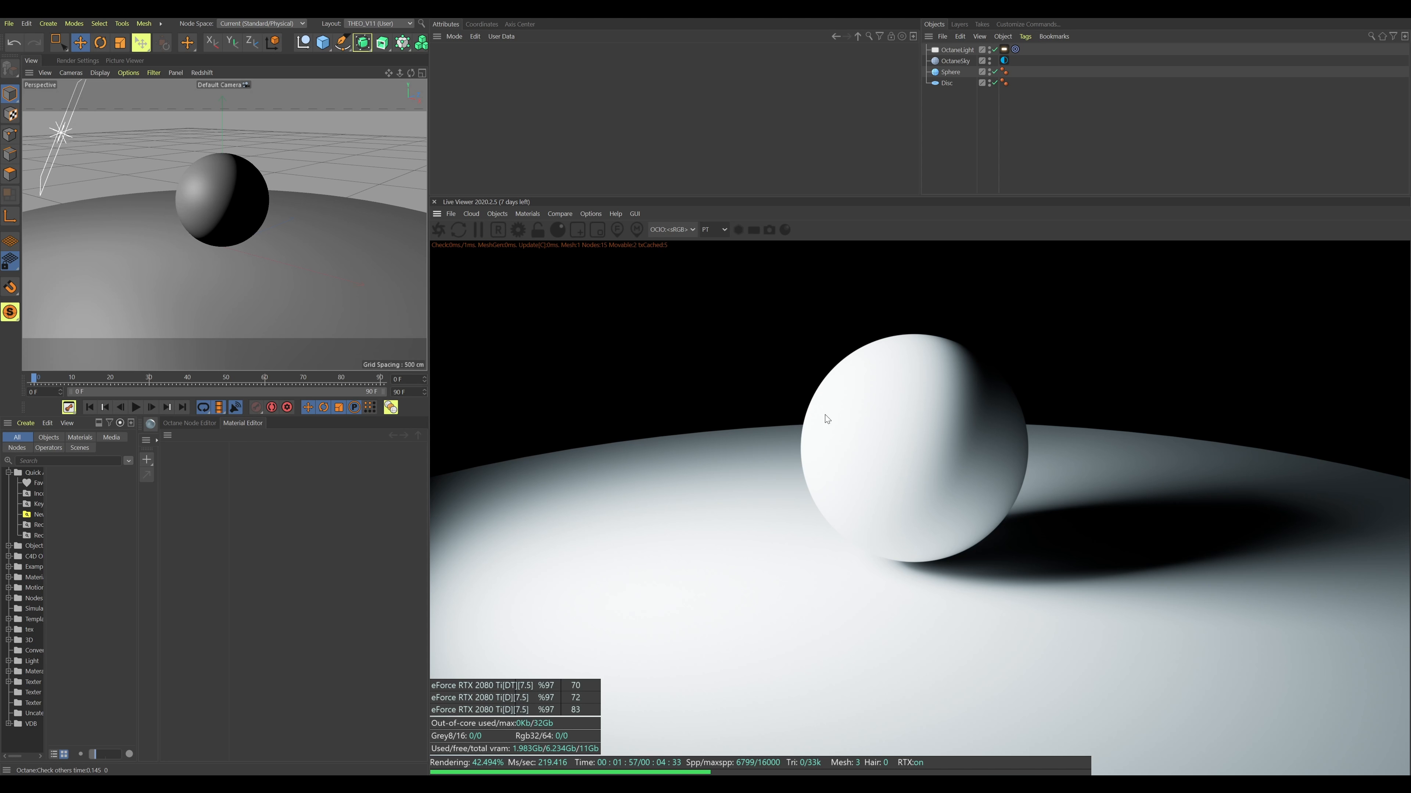
pyautogui.click(684, 234)
pyautogui.click(683, 246)
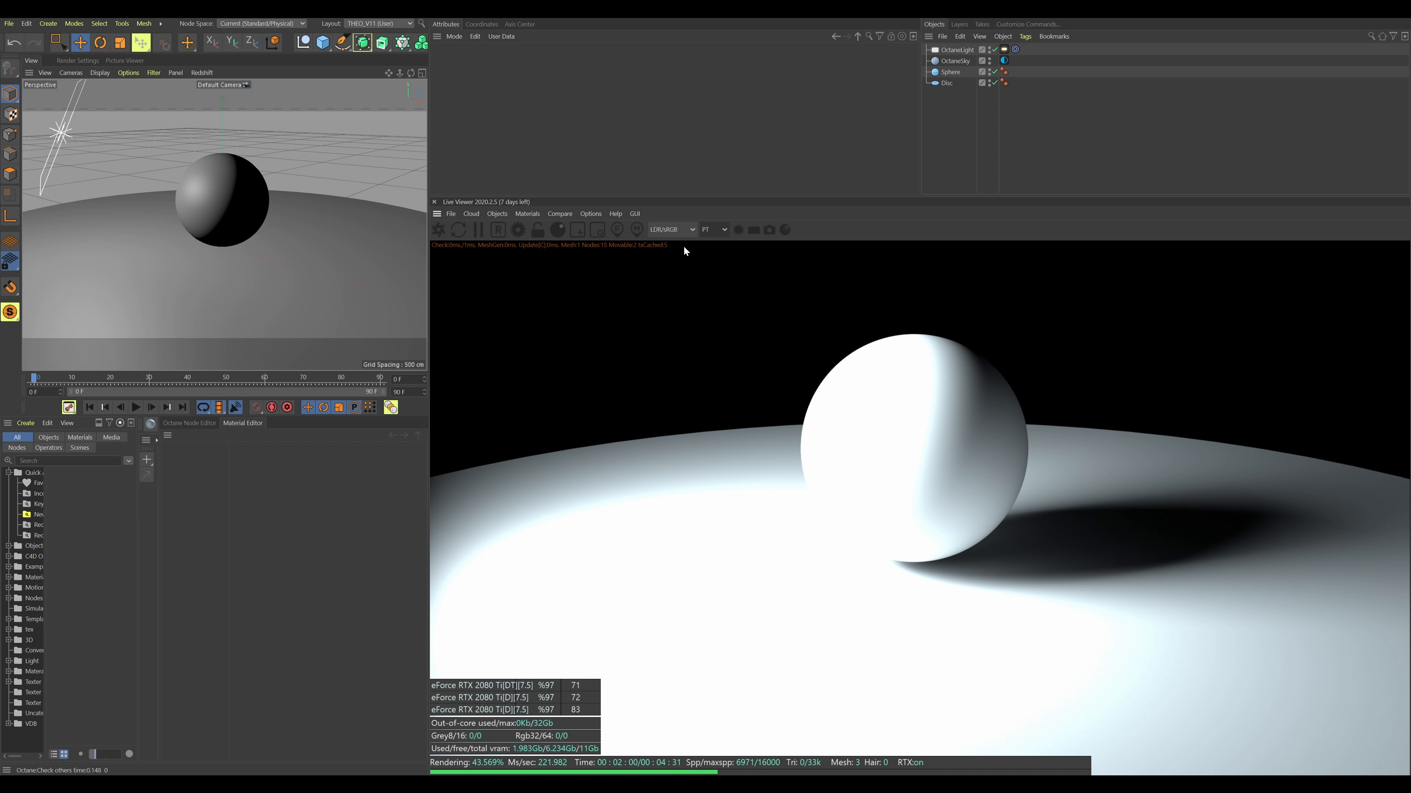
pyautogui.click(661, 305)
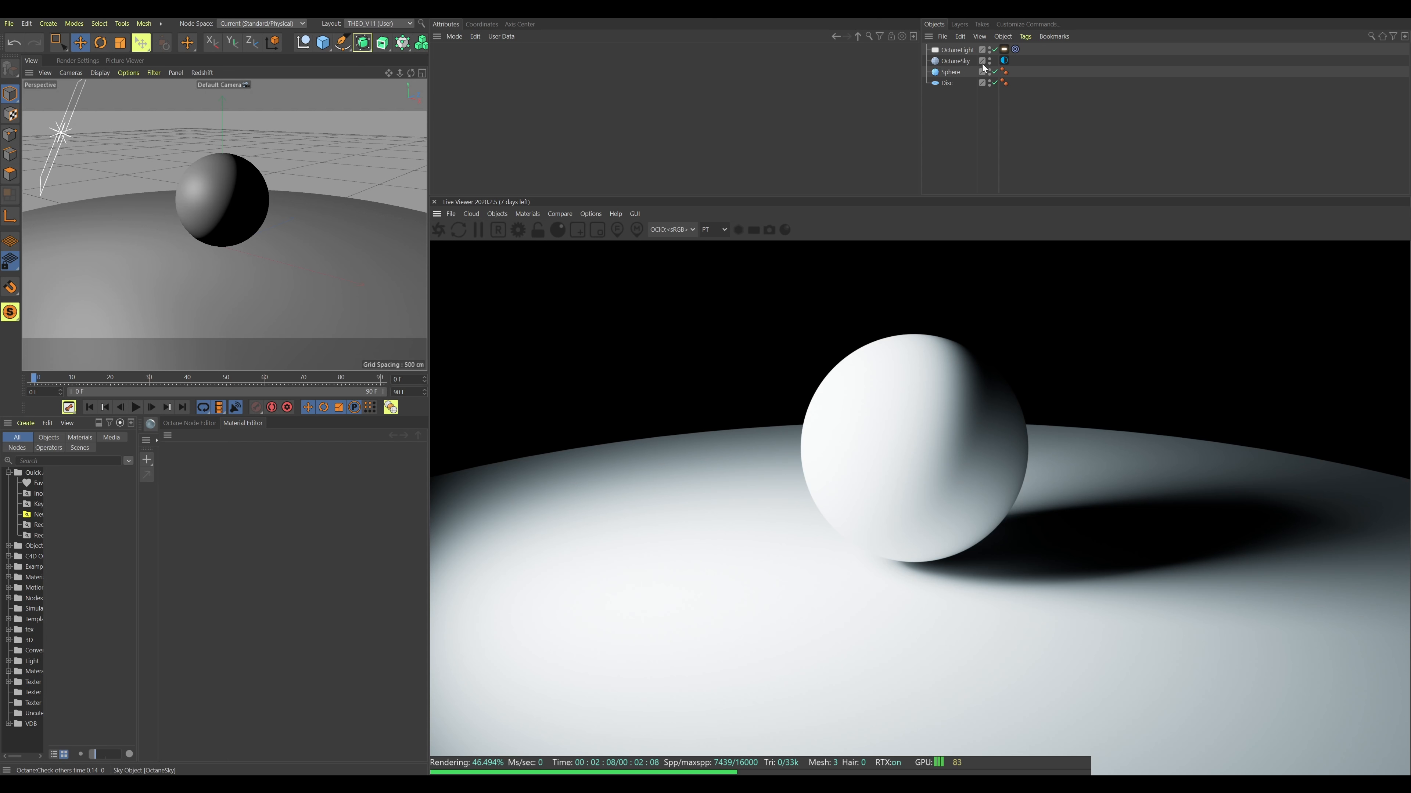
# Step: Lower the OctaneLight's power to about 33.3 in its light settings
pyautogui.click(1006, 49)
pyautogui.moveTo(825, 84)
pyautogui.mouseDown()
pyautogui.moveTo(879, 89)
pyautogui.moveTo(826, 91)
pyautogui.mouseUp()
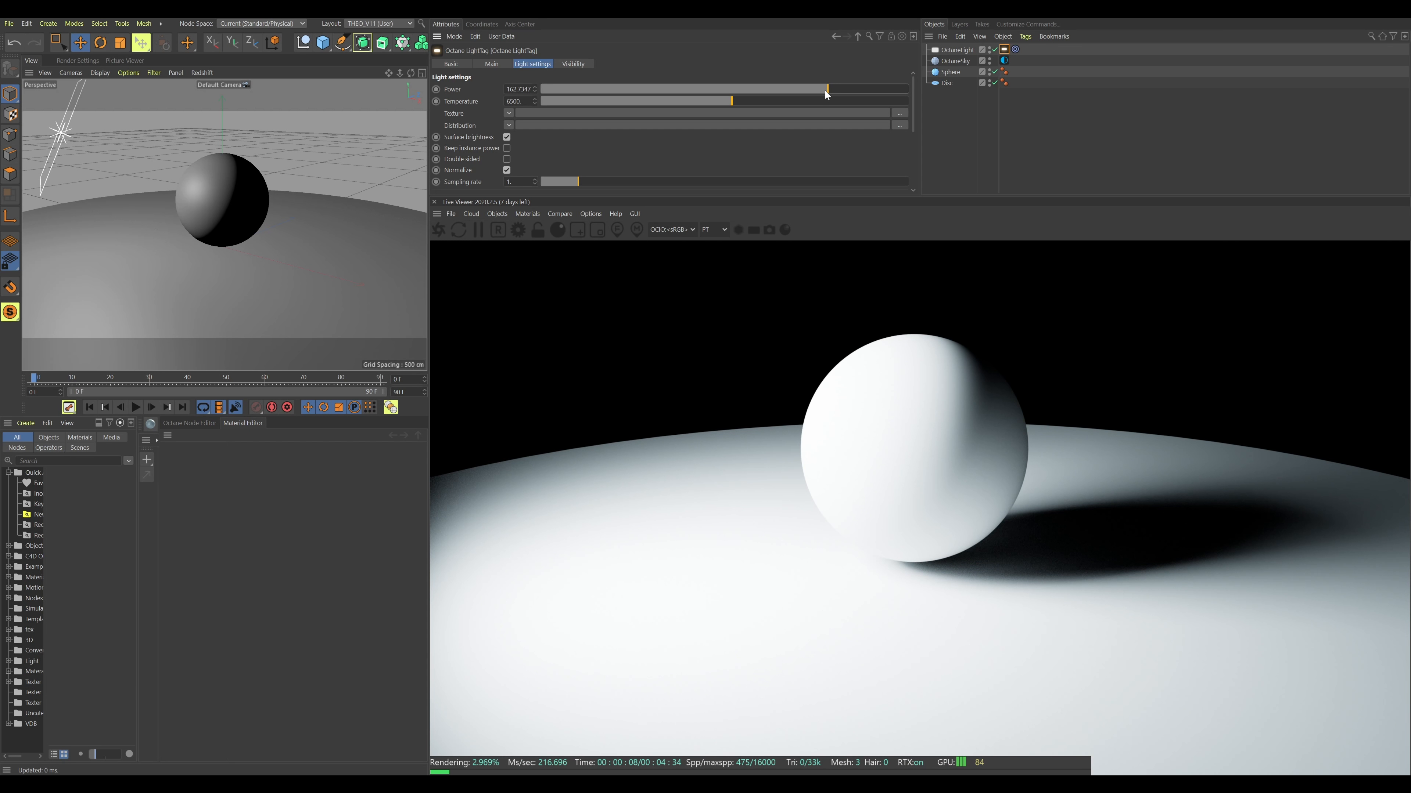
pyautogui.moveTo(826, 94); pyautogui.dragTo(771, 99)
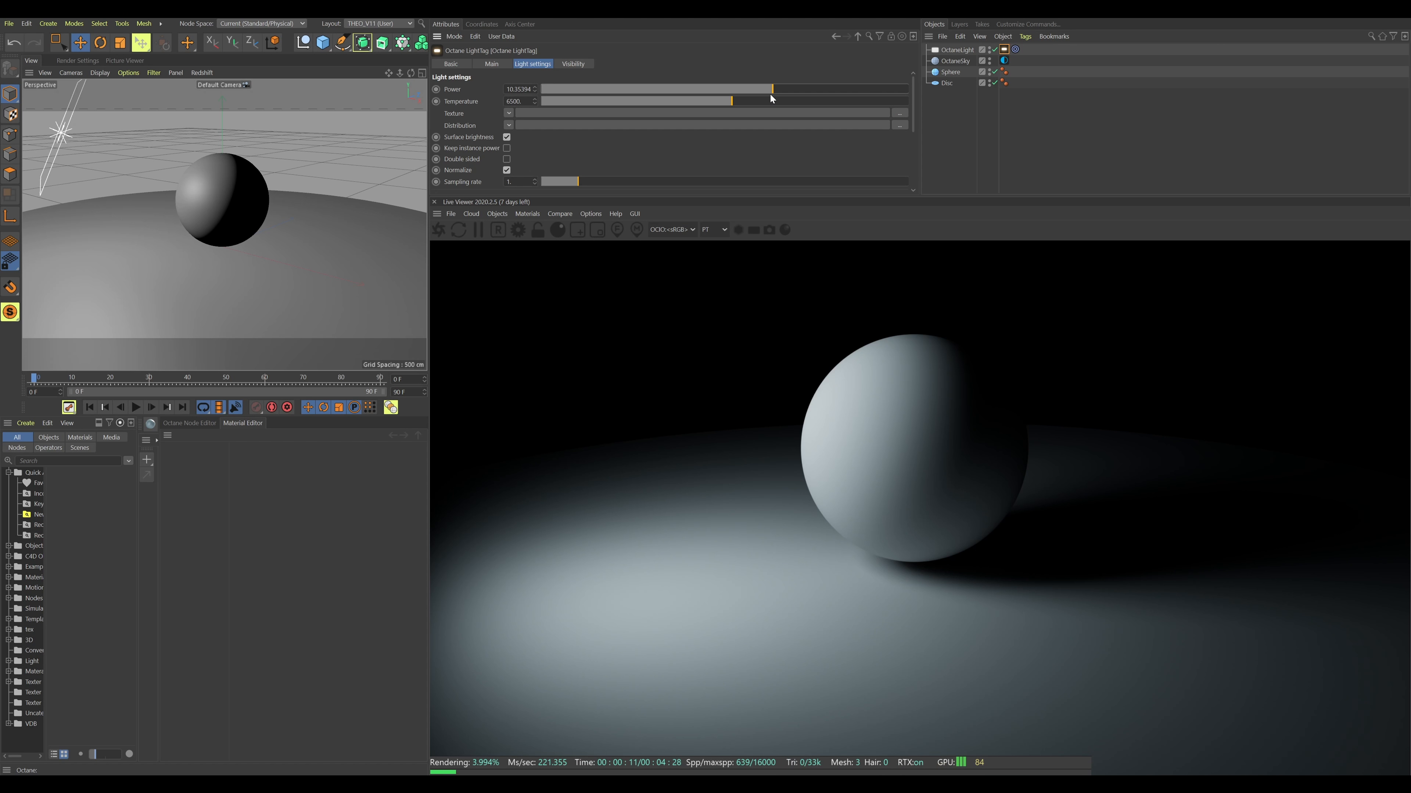
pyautogui.moveTo(771, 99)
pyautogui.mouseDown()
pyautogui.moveTo(819, 99)
pyautogui.moveTo(795, 99)
pyautogui.mouseUp()
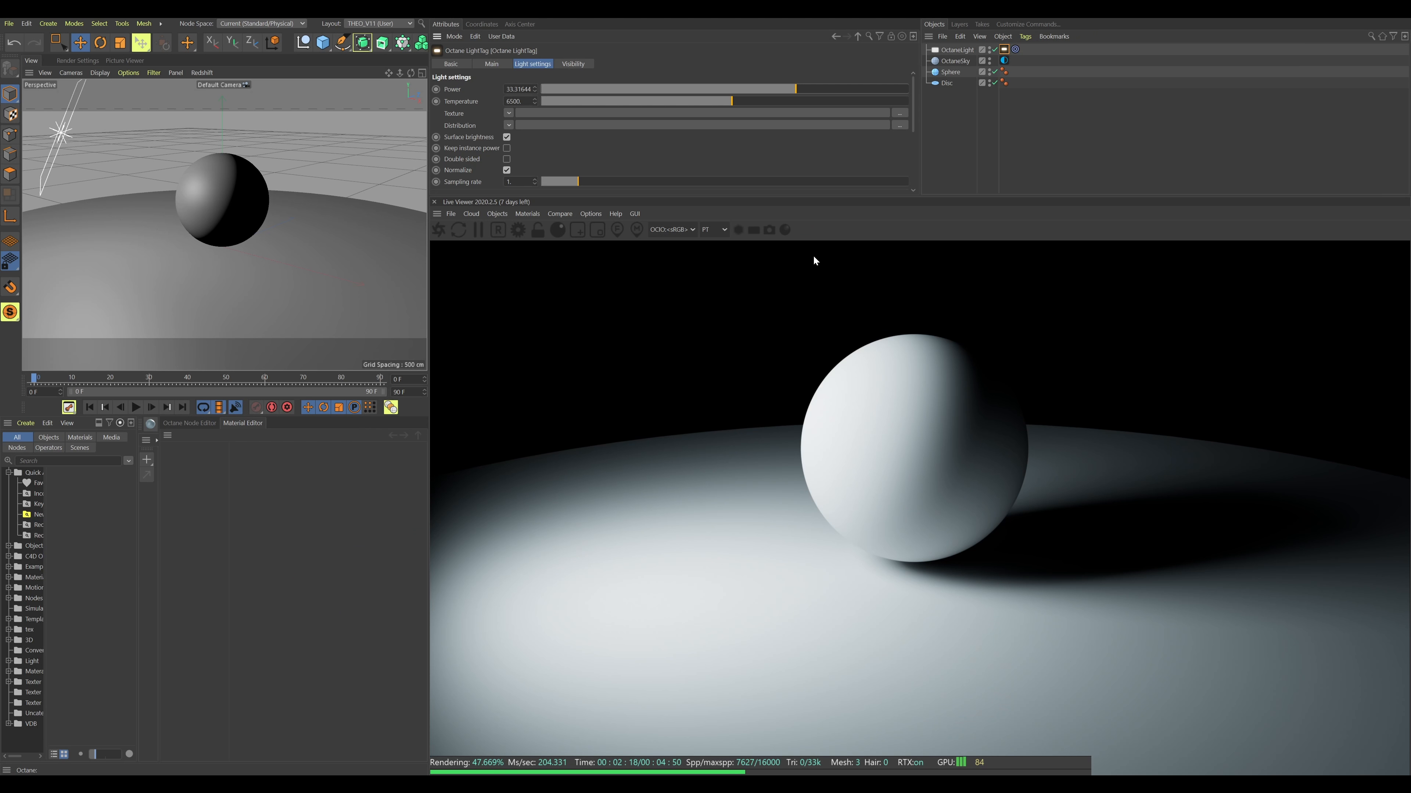
# Step: Turn the custom ACES 1.1 config.ocio file off and back on in the Octane color management settings
pyautogui.click(512, 234)
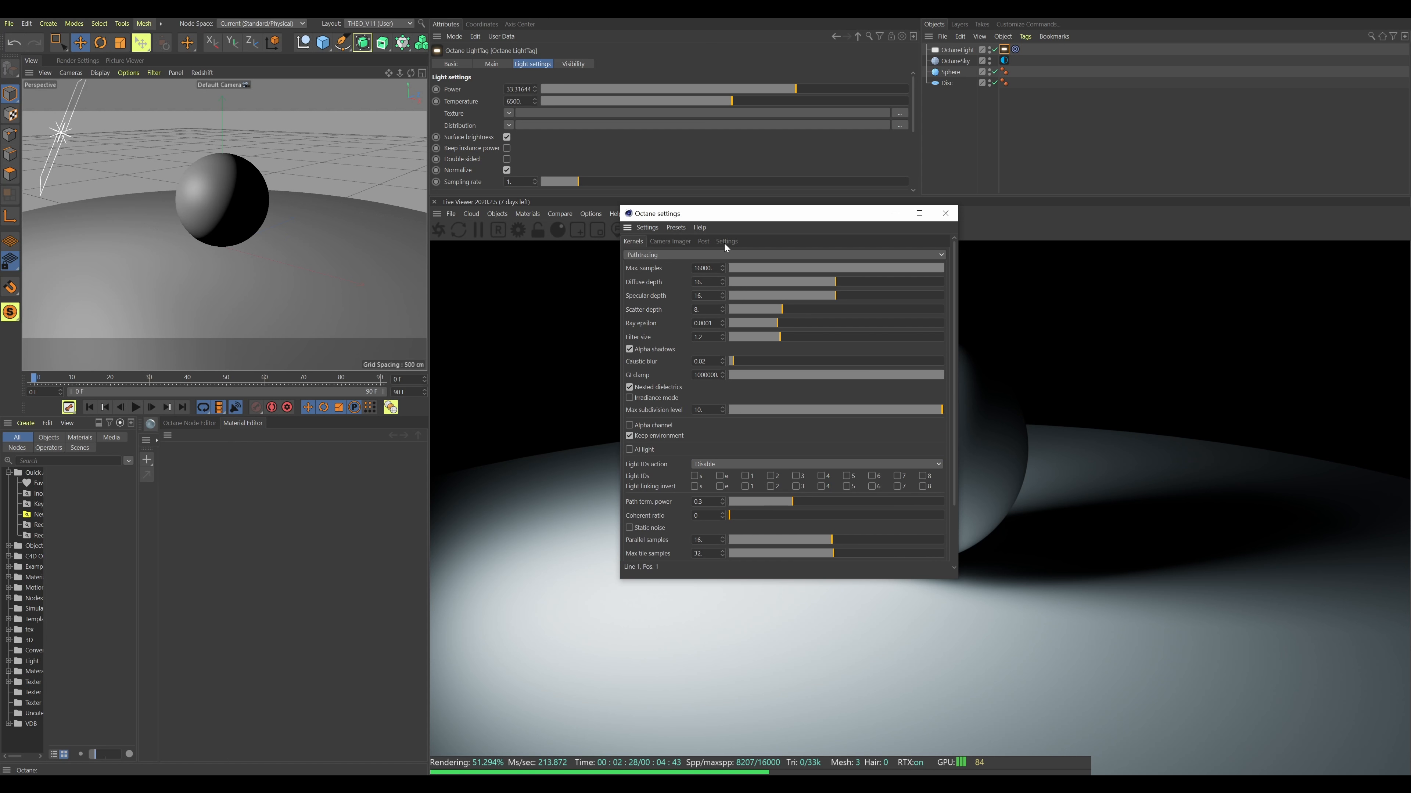
pyautogui.click(726, 242)
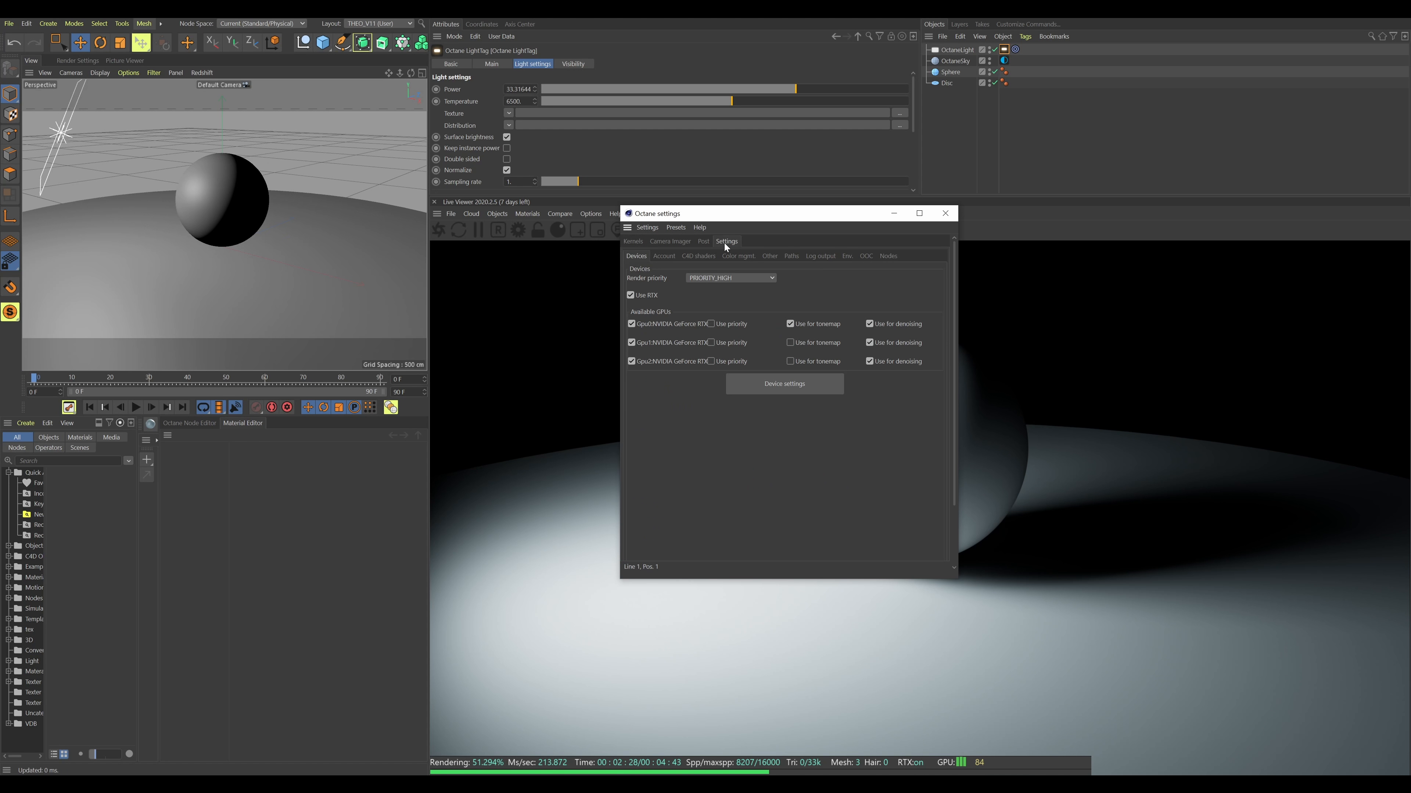
pyautogui.click(743, 255)
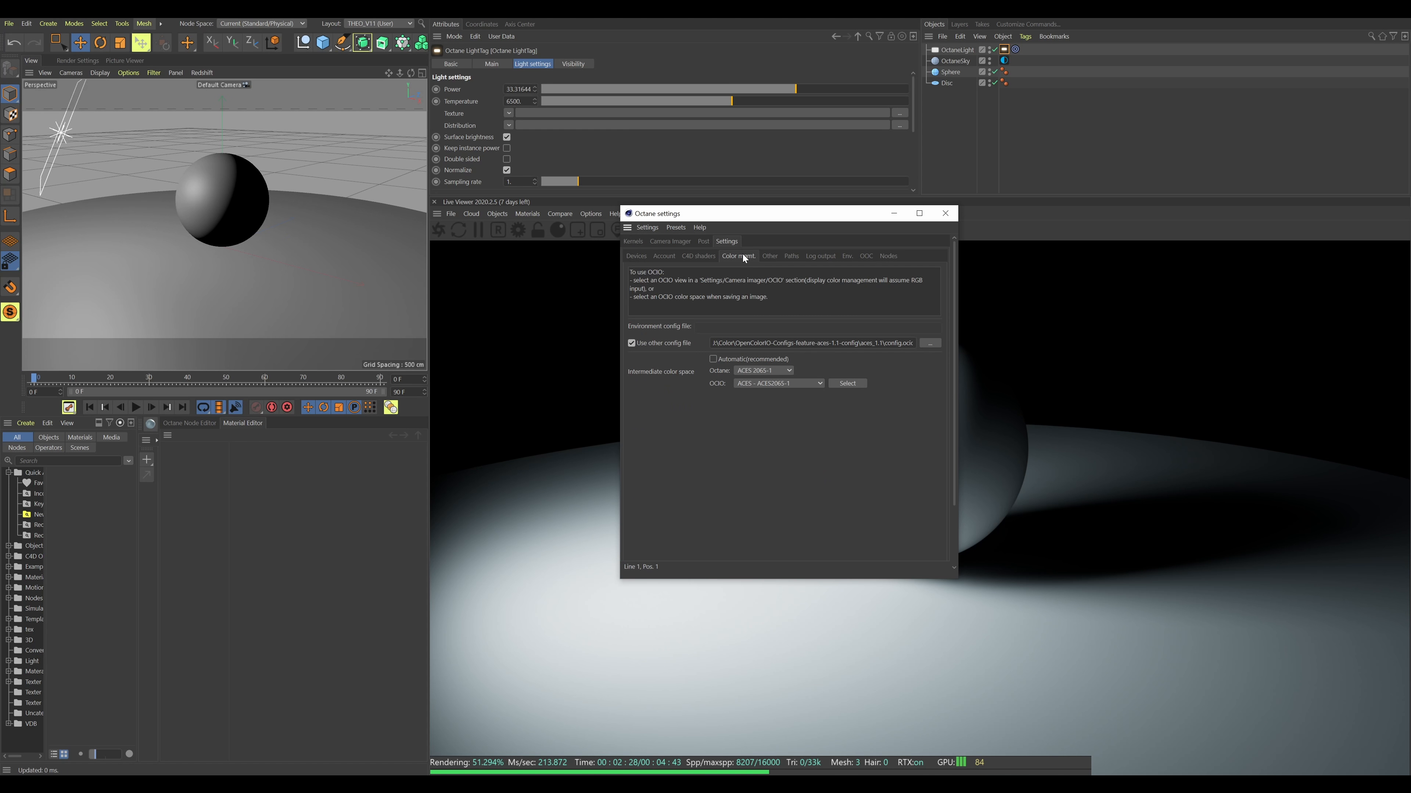
pyautogui.click(663, 348)
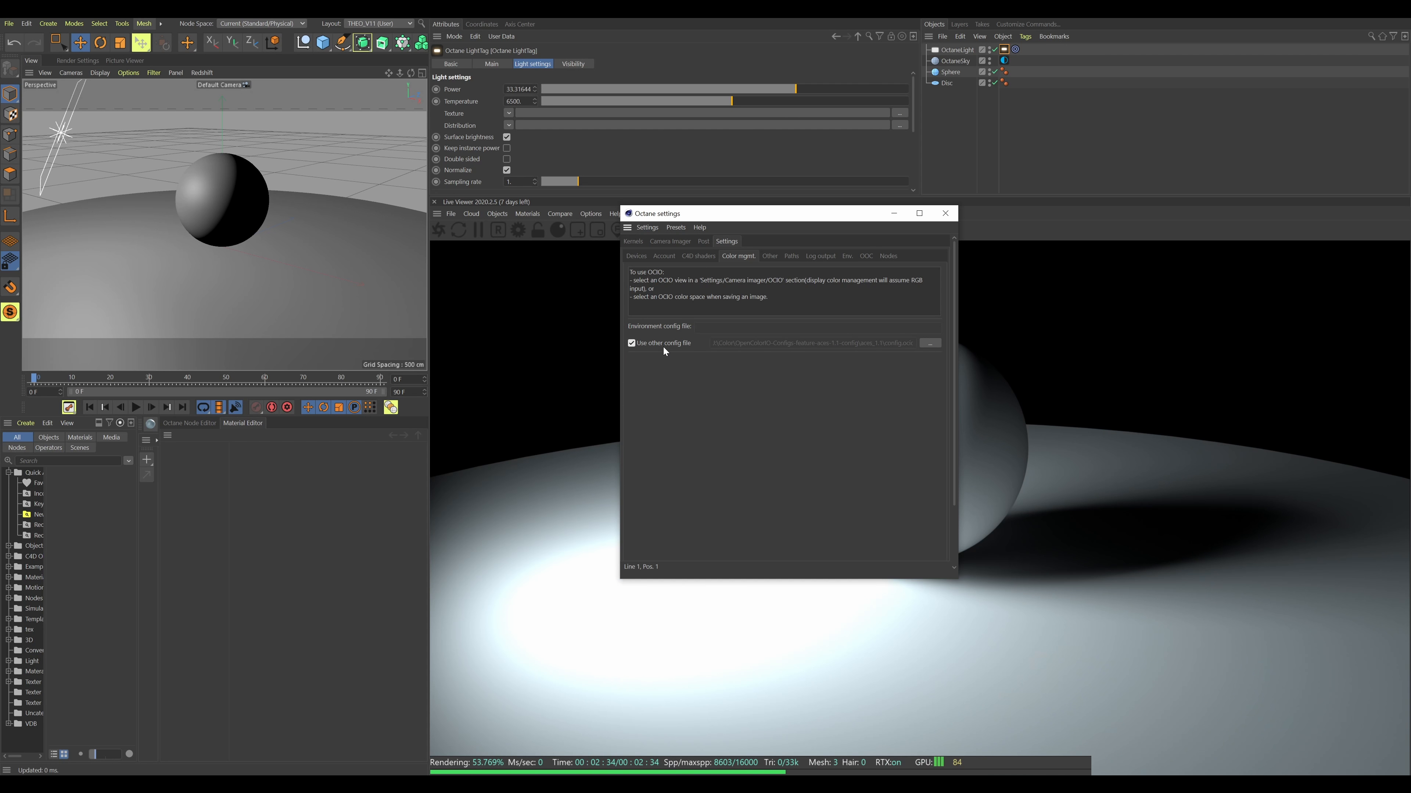
pyautogui.click(664, 348)
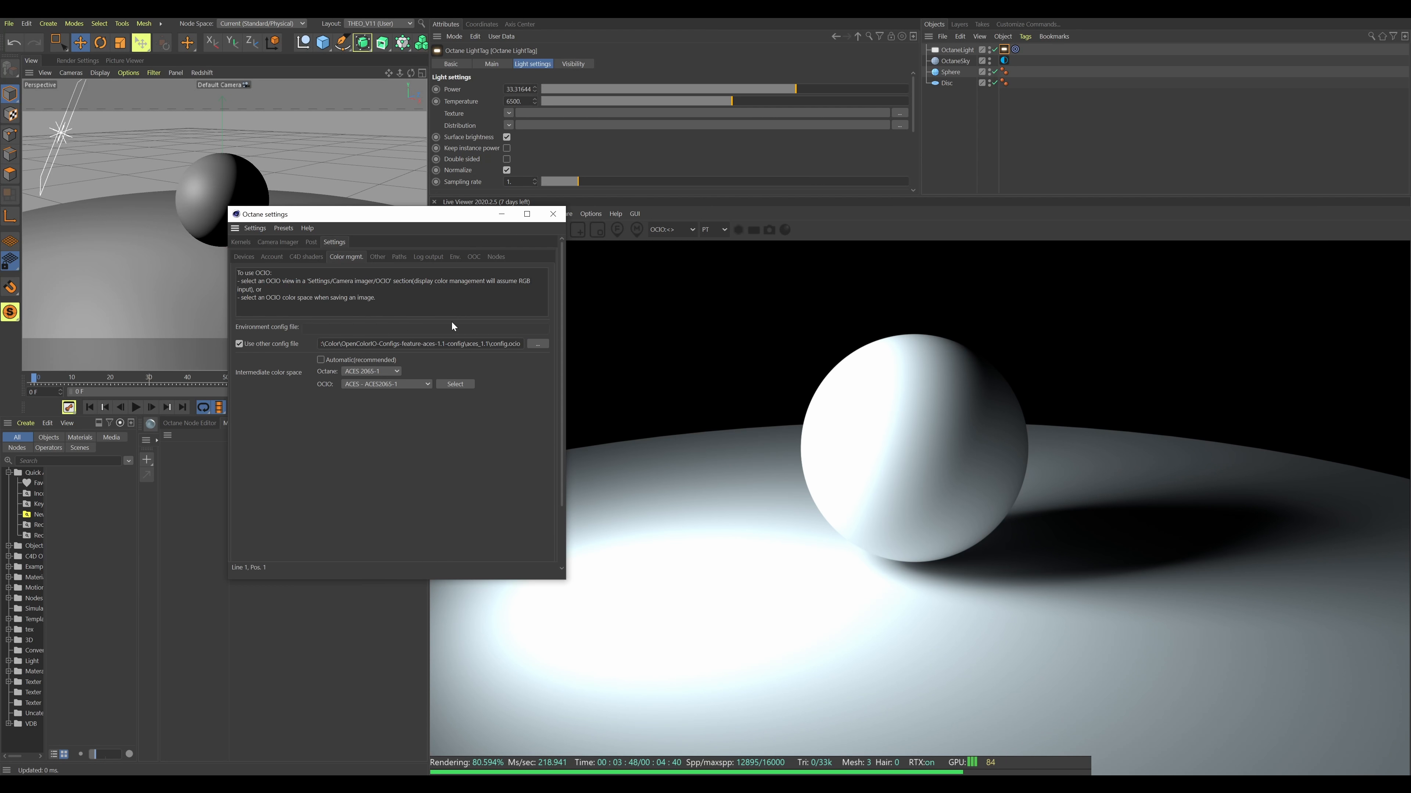
# Step: Set the camera imager's OCIO view to ACES: sRGB in the Octane settings
pyautogui.click(284, 244)
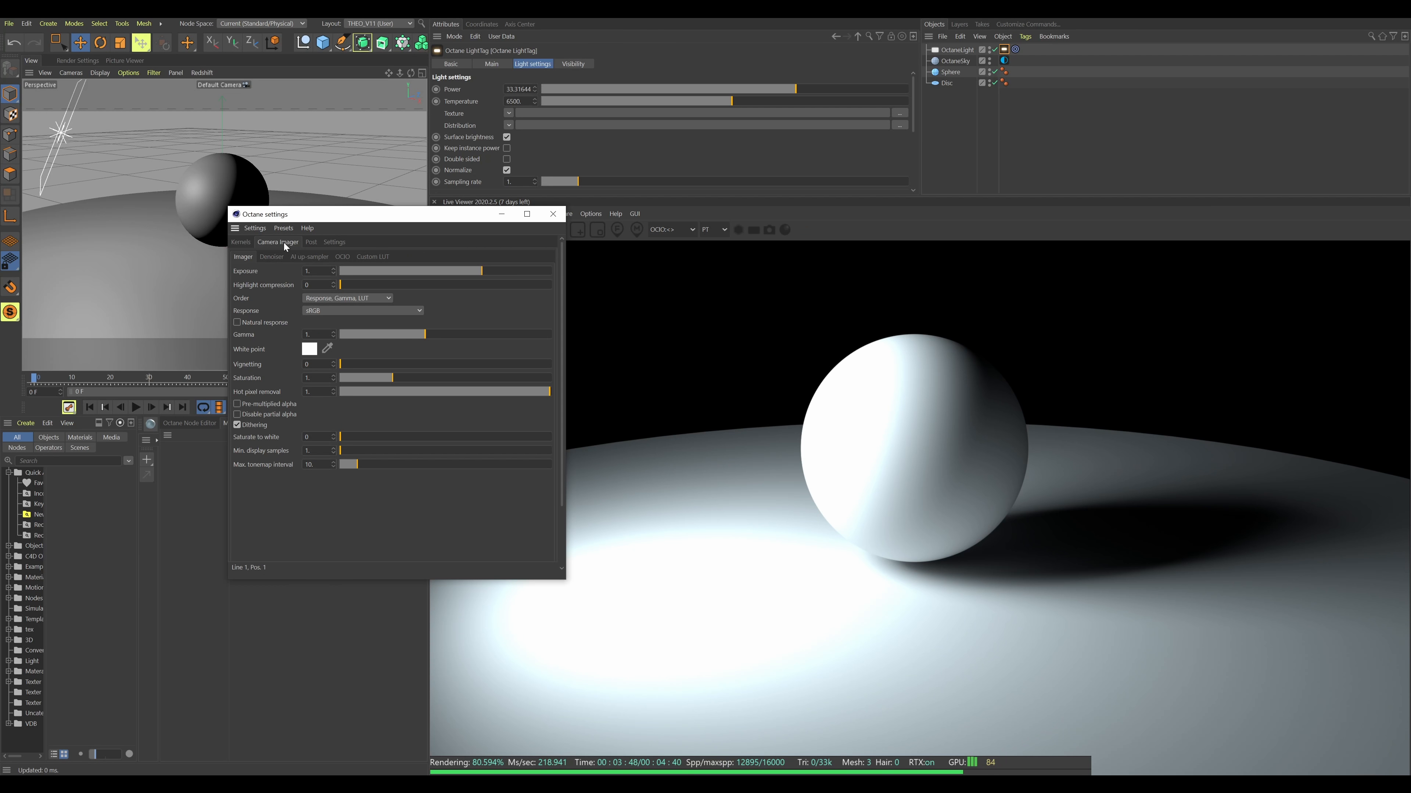
pyautogui.click(341, 258)
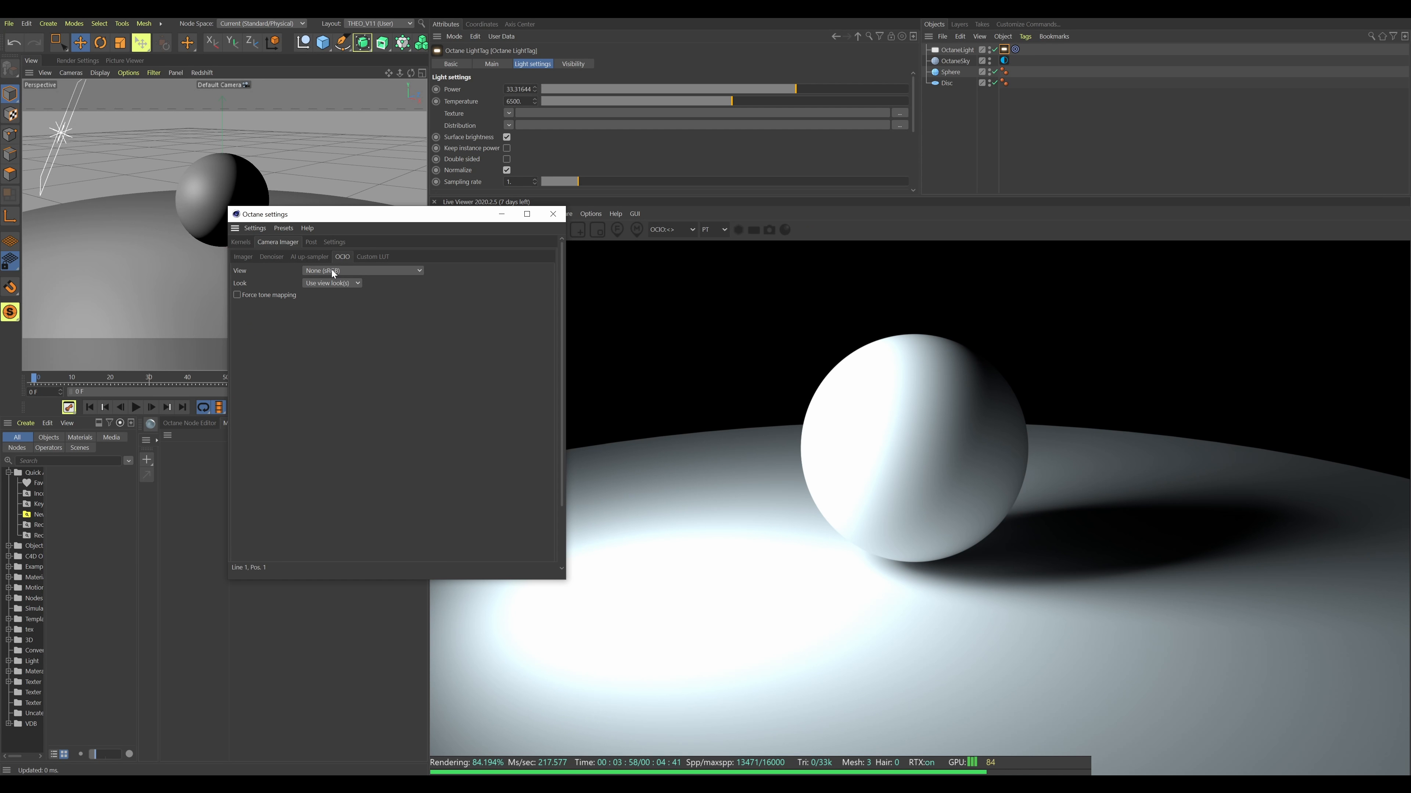
pyautogui.click(332, 270)
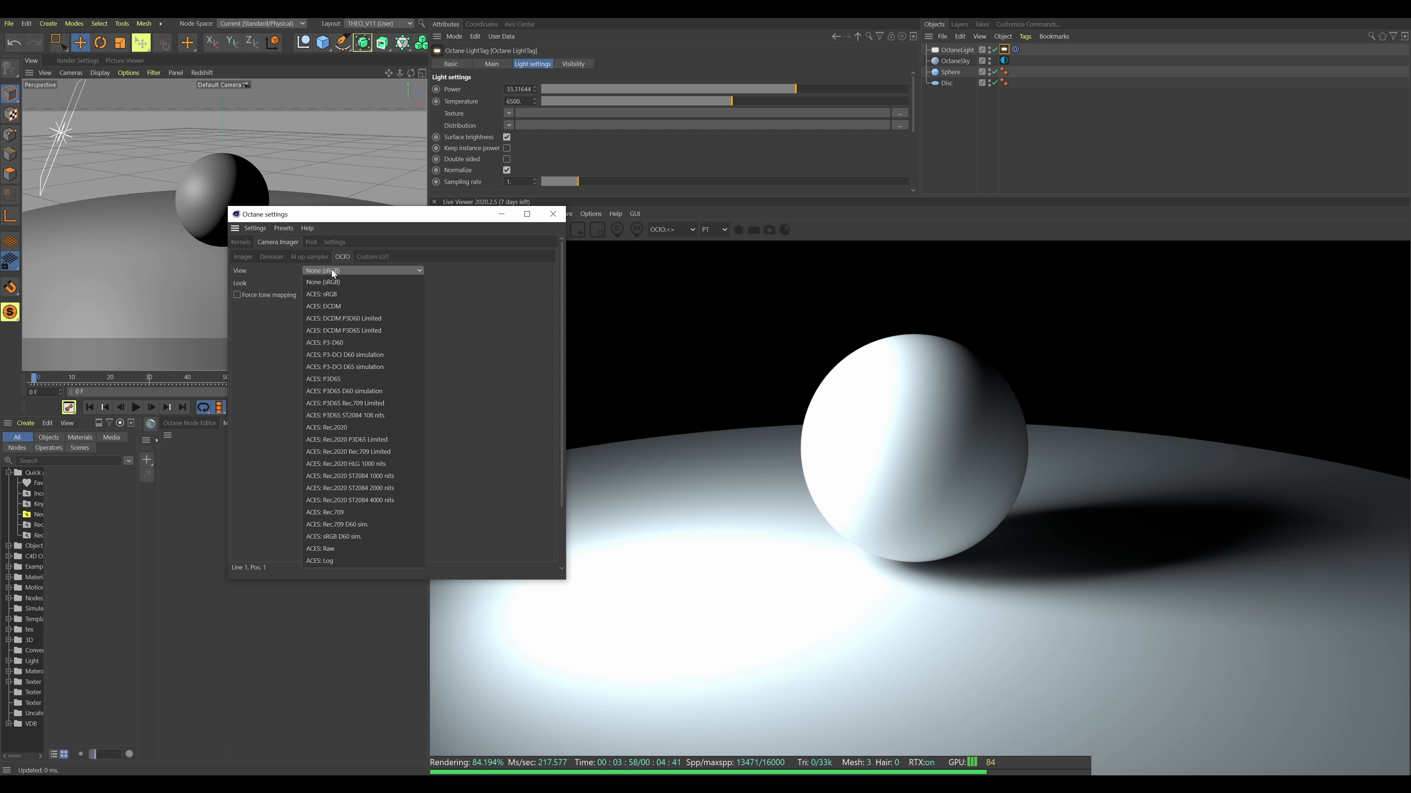
pyautogui.click(329, 295)
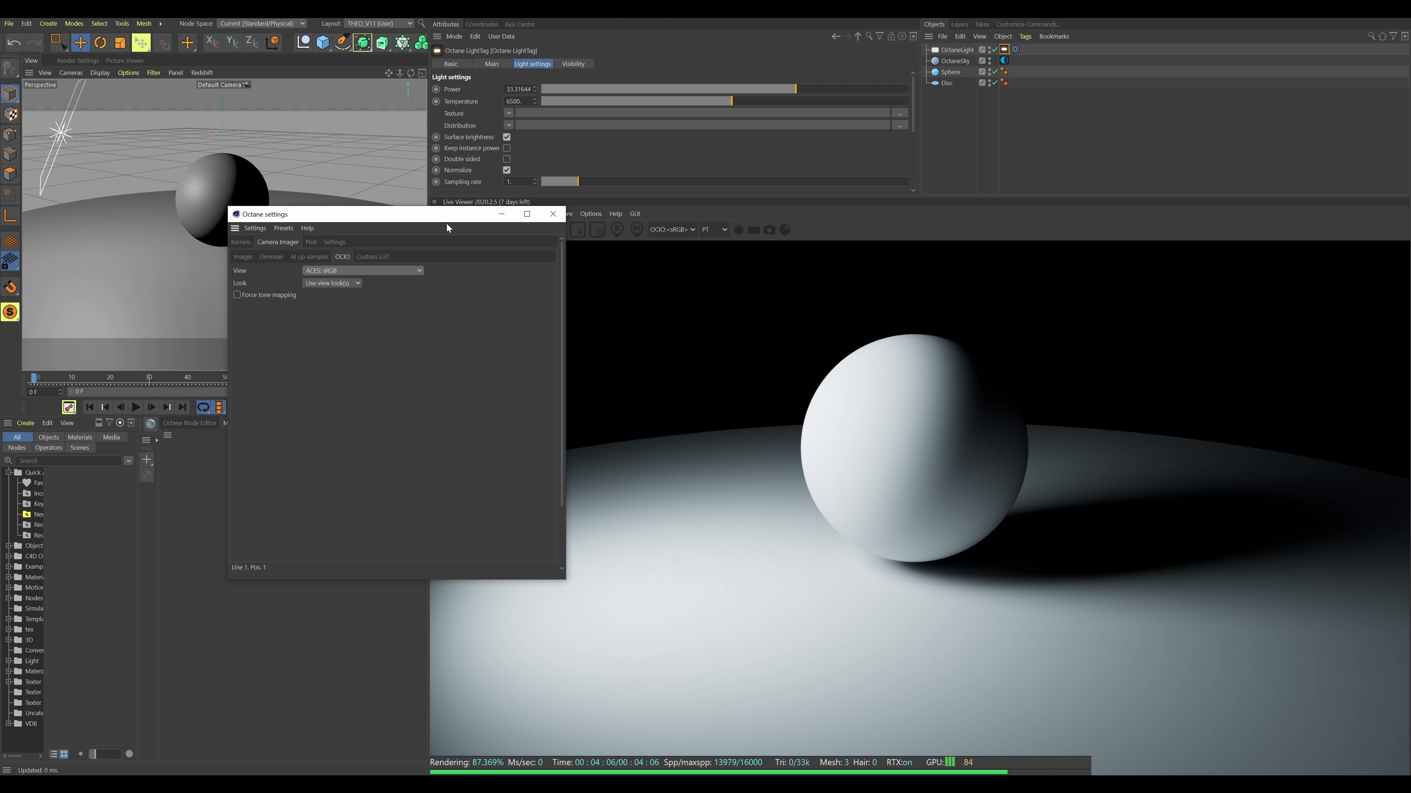
# Step: Compare the Live Viewer render in LDR/sRGB against OCIO:<sRGB>, returning the display to OCIO:<sRGB>
pyautogui.click(685, 230)
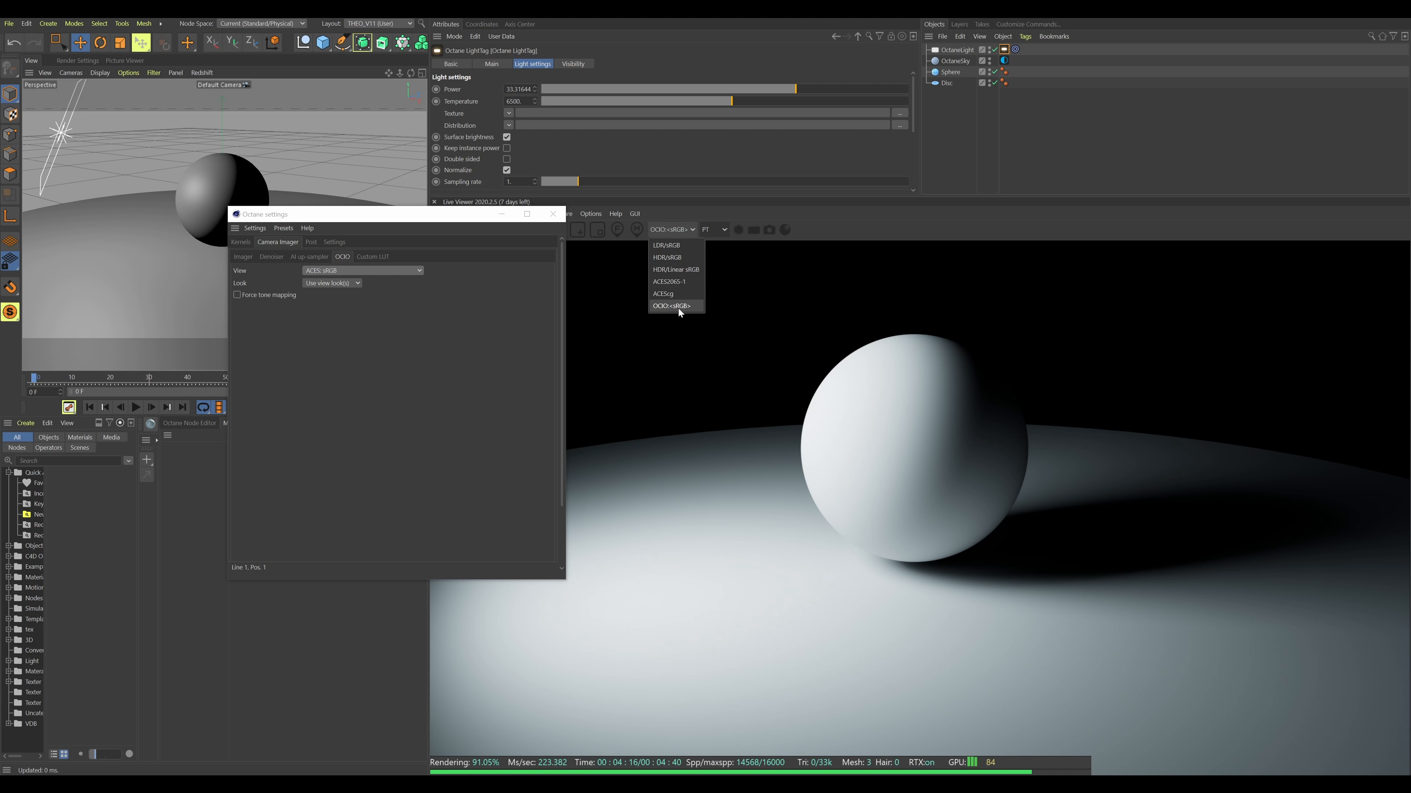
pyautogui.click(680, 246)
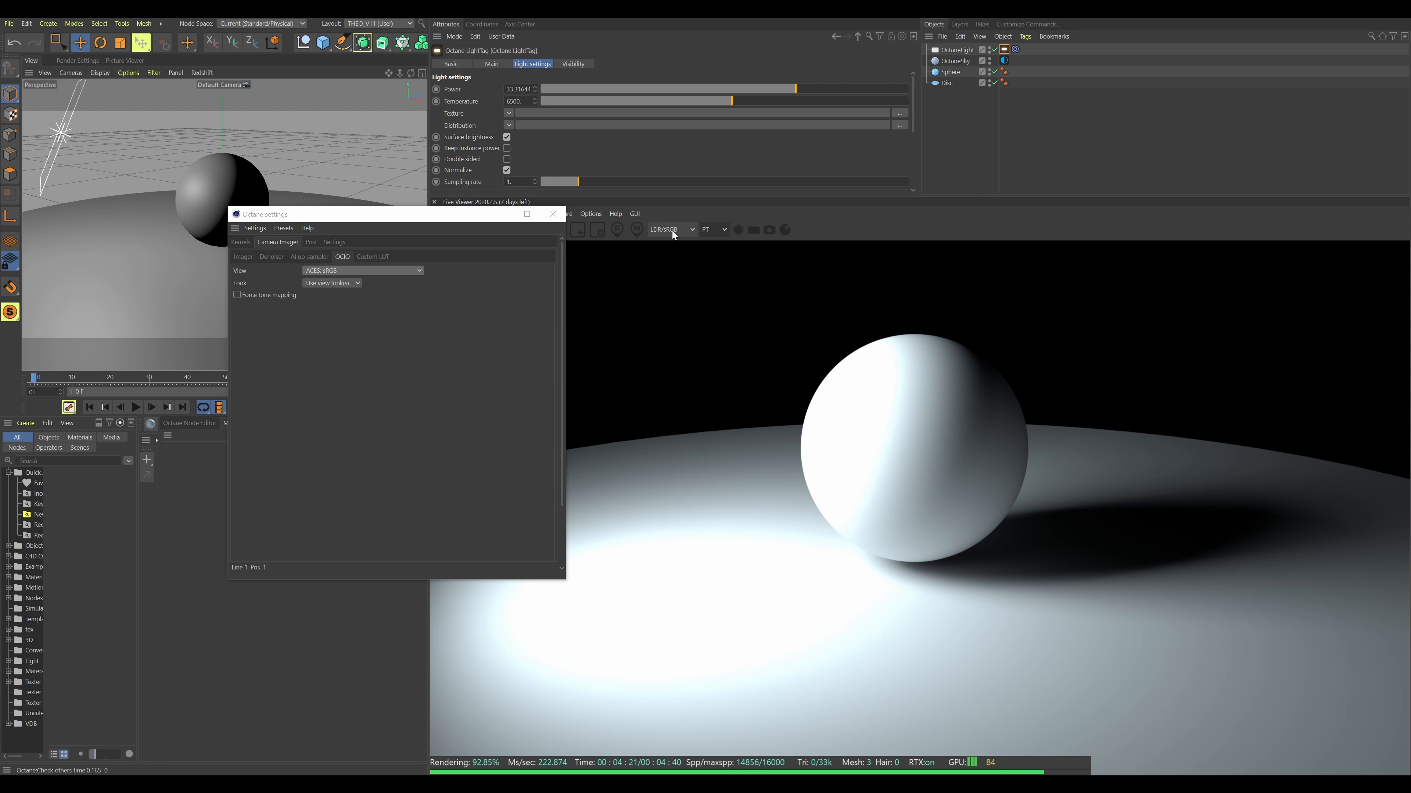
pyautogui.click(672, 230)
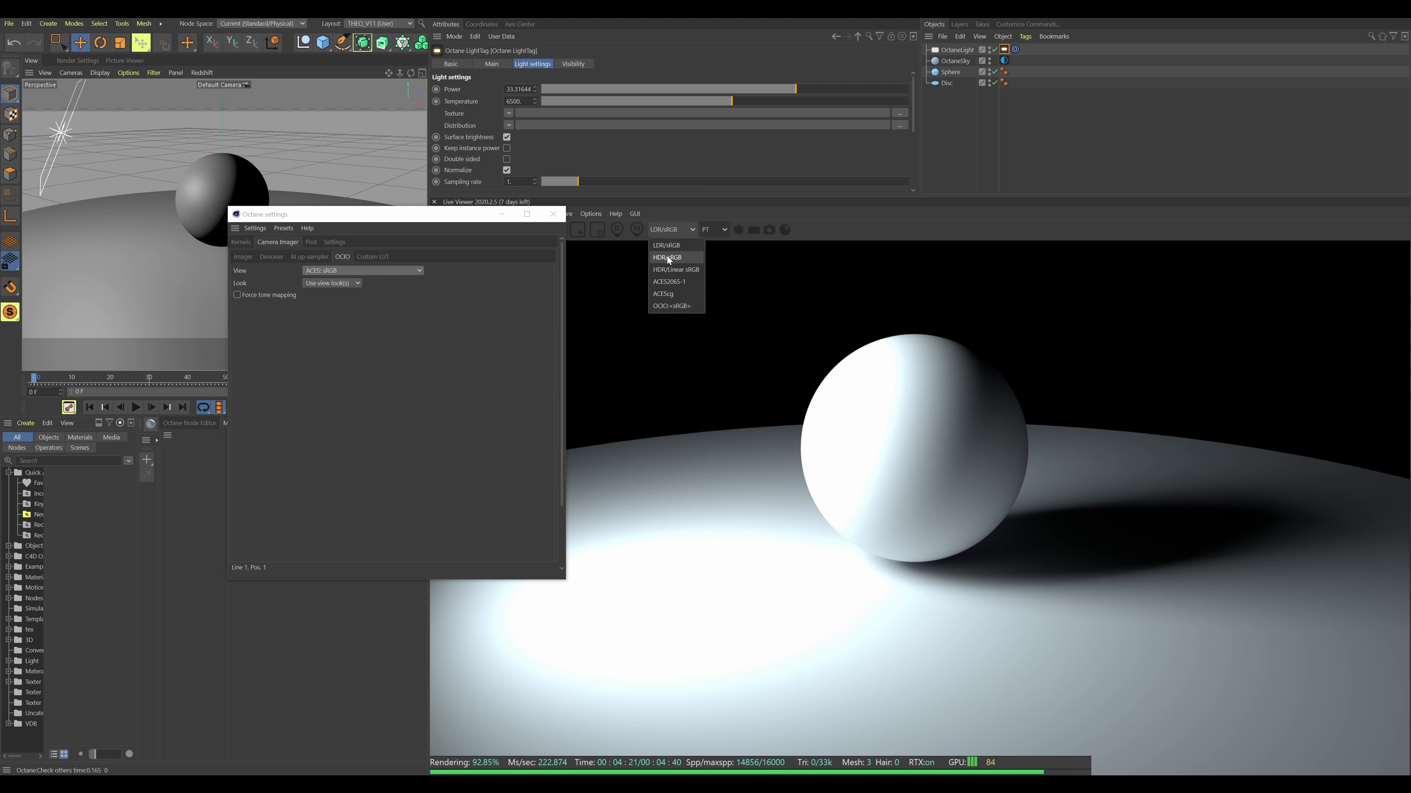
pyautogui.click(684, 306)
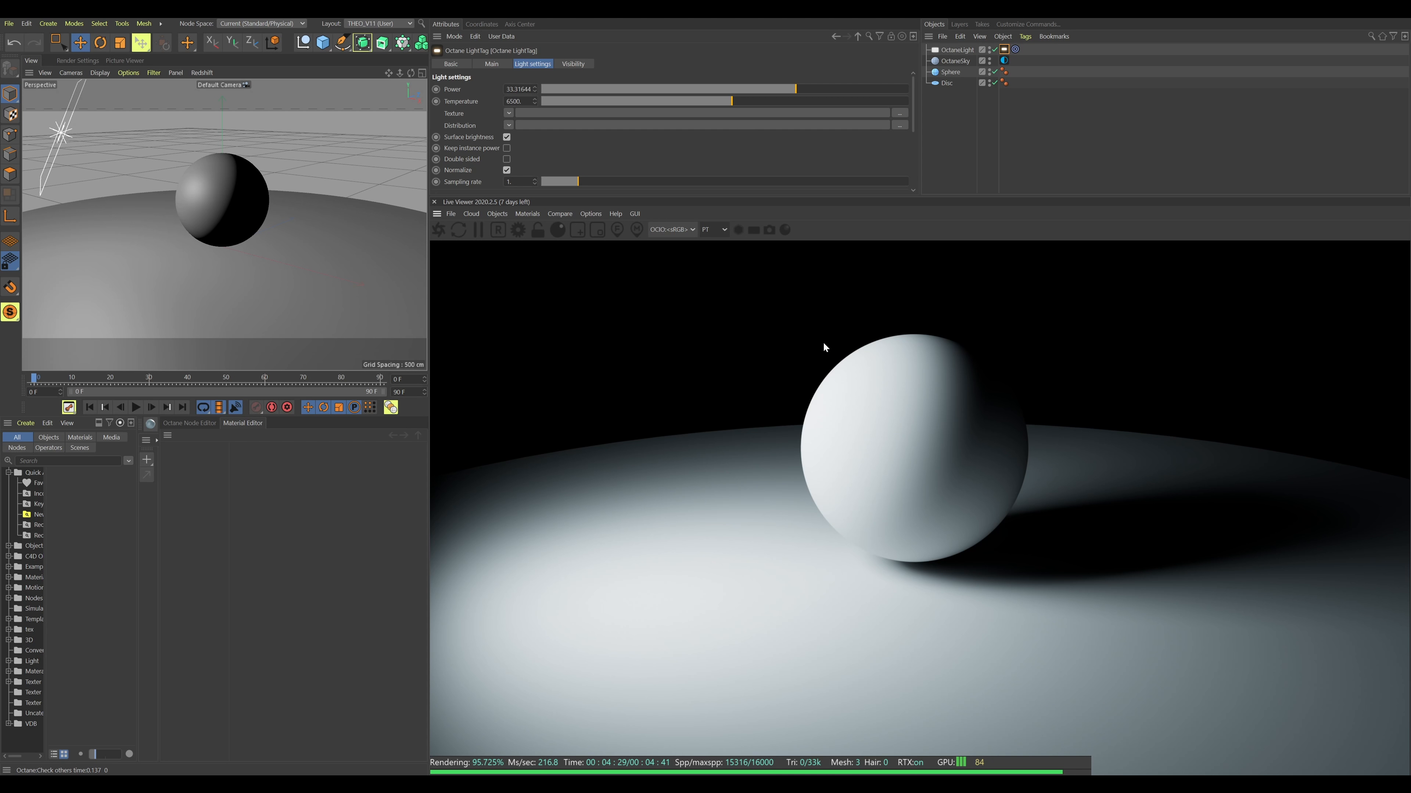
# Step: Set the Octane Renderer color space to ACEScg in the render settings and inspect a test render in the Picture Viewer
pyautogui.click(1147, 115)
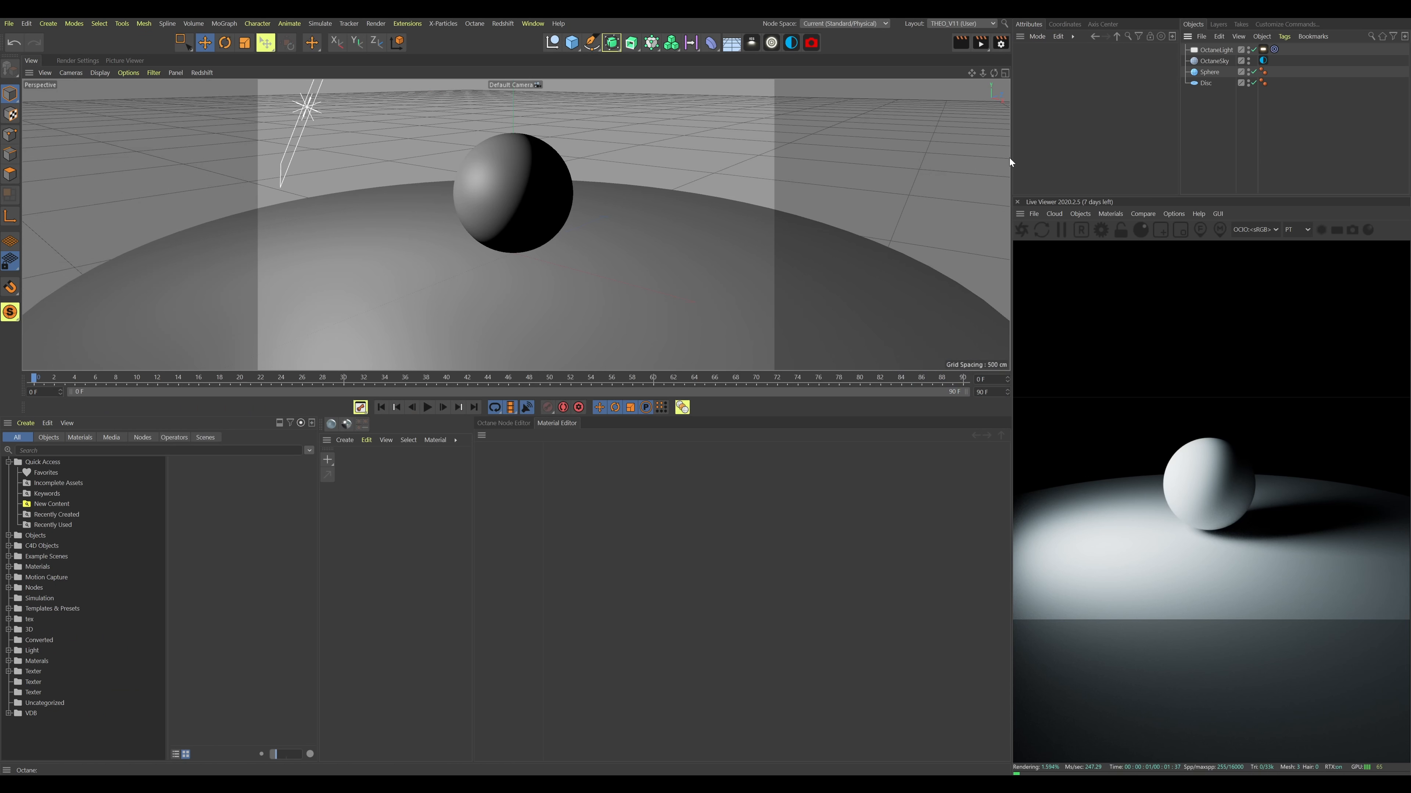
pyautogui.click(1001, 43)
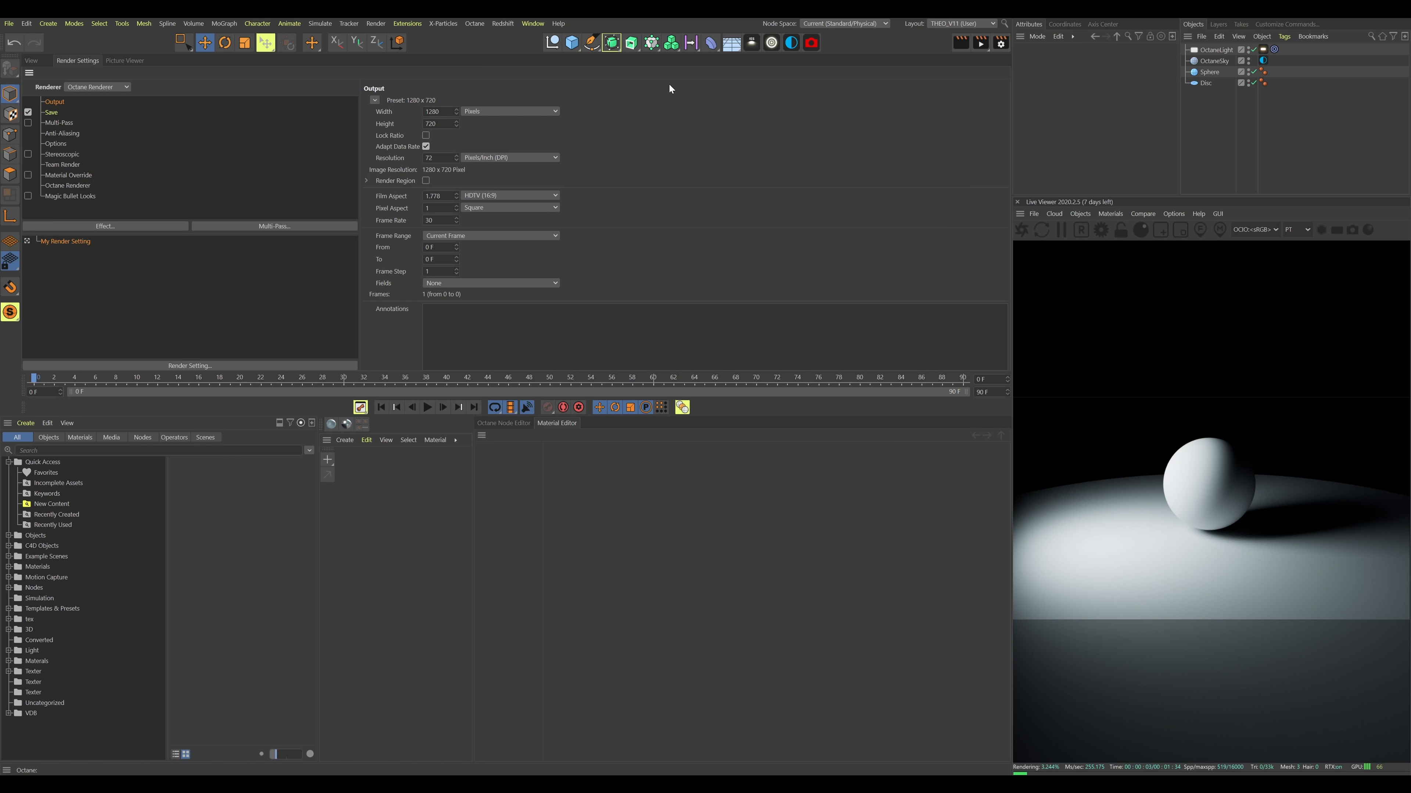
pyautogui.click(70, 187)
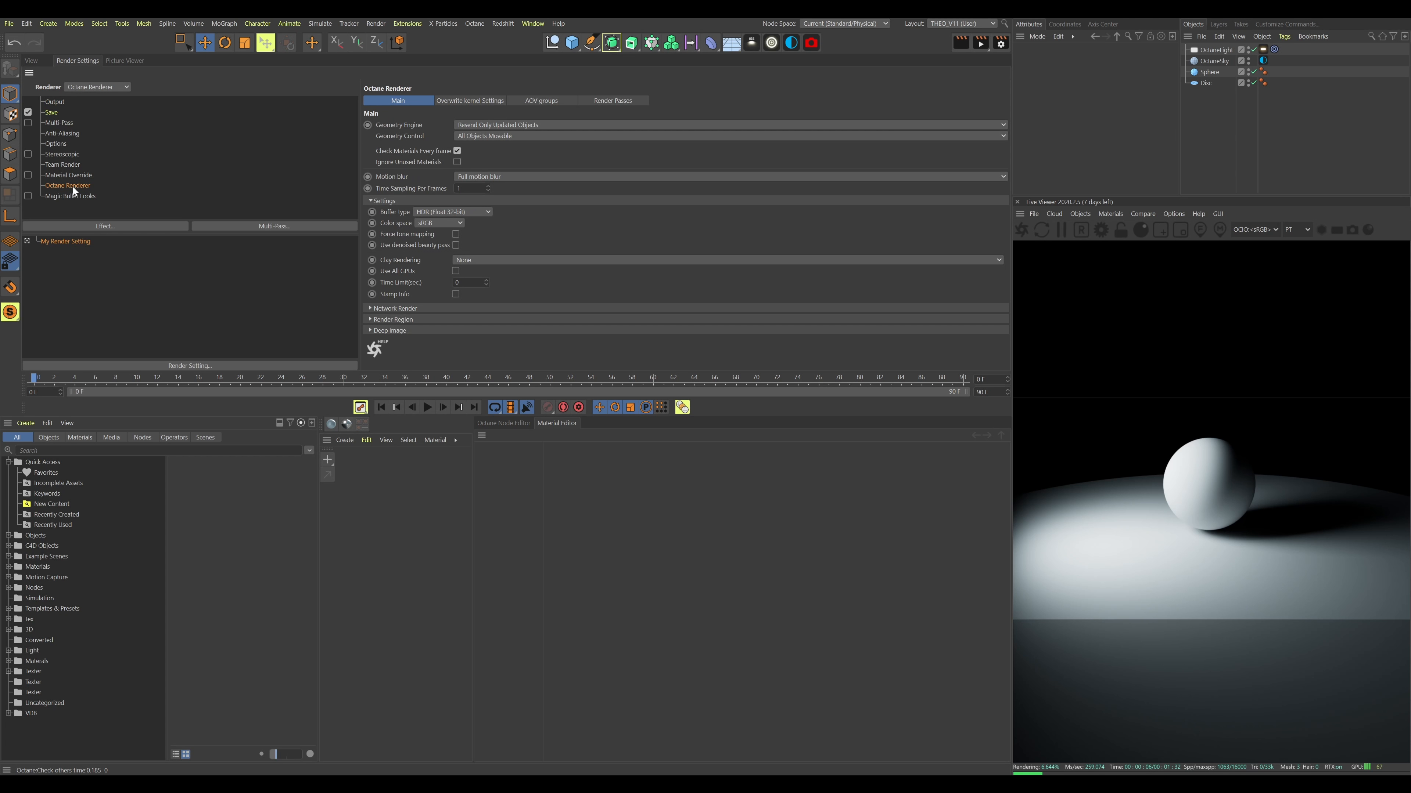
pyautogui.click(442, 224)
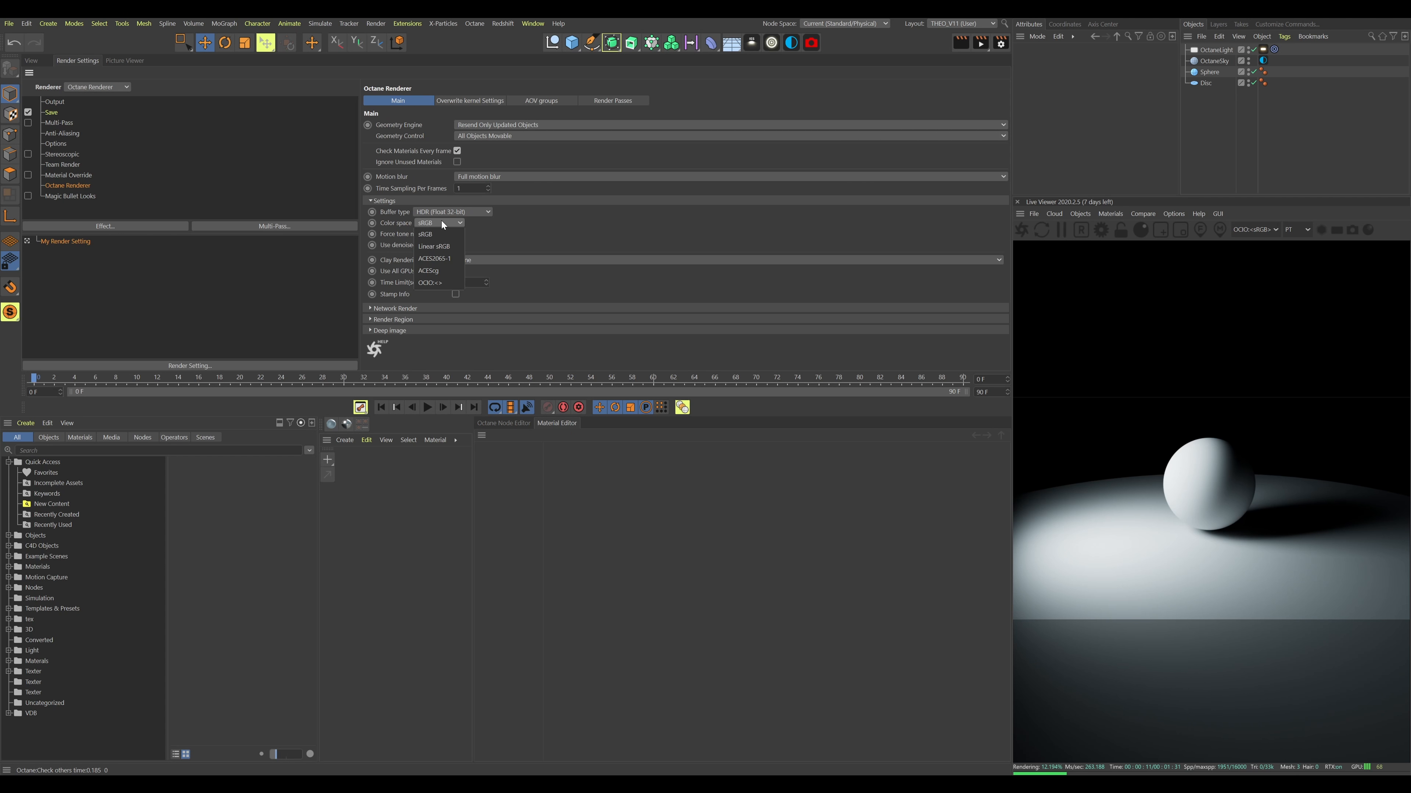
pyautogui.click(443, 271)
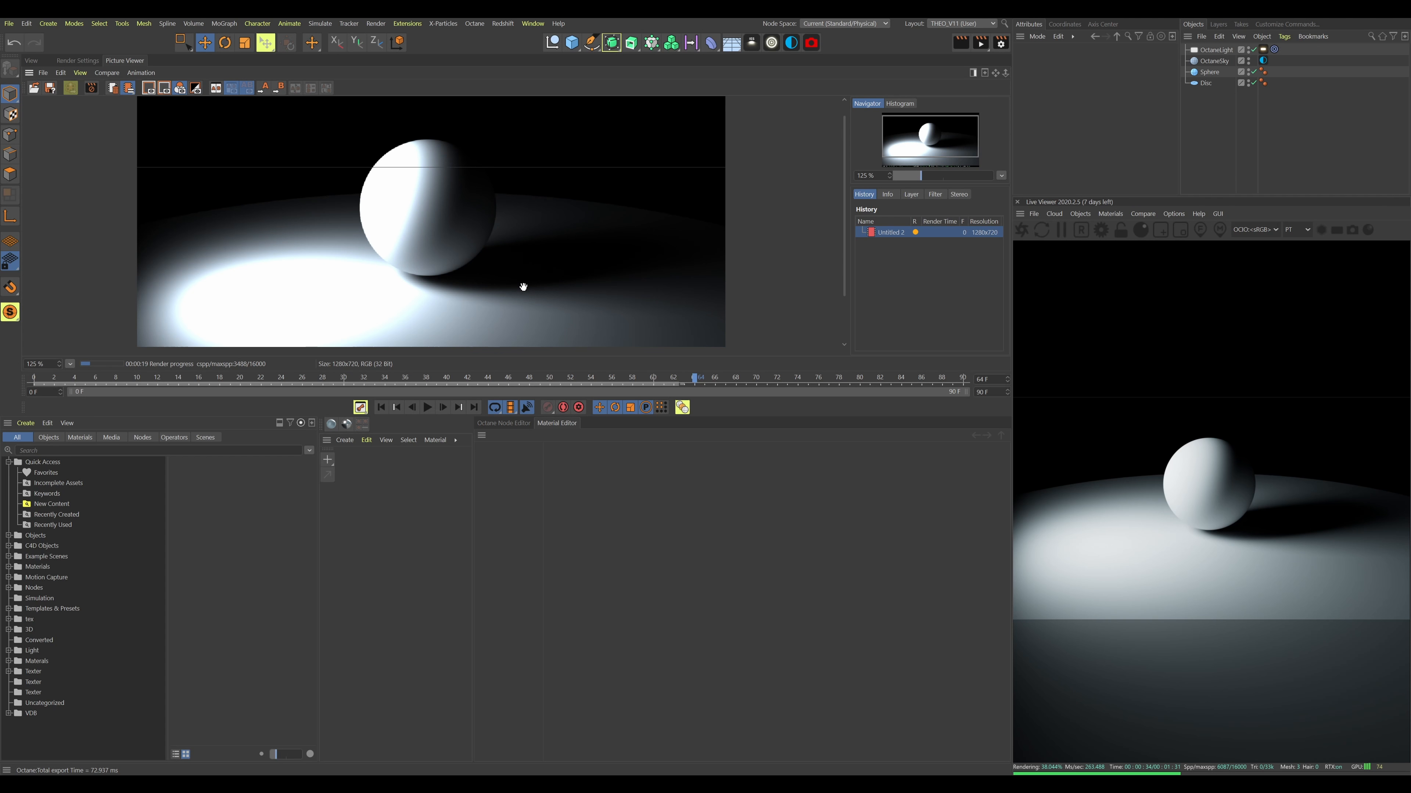
pyautogui.scroll(-1, 523, 287)
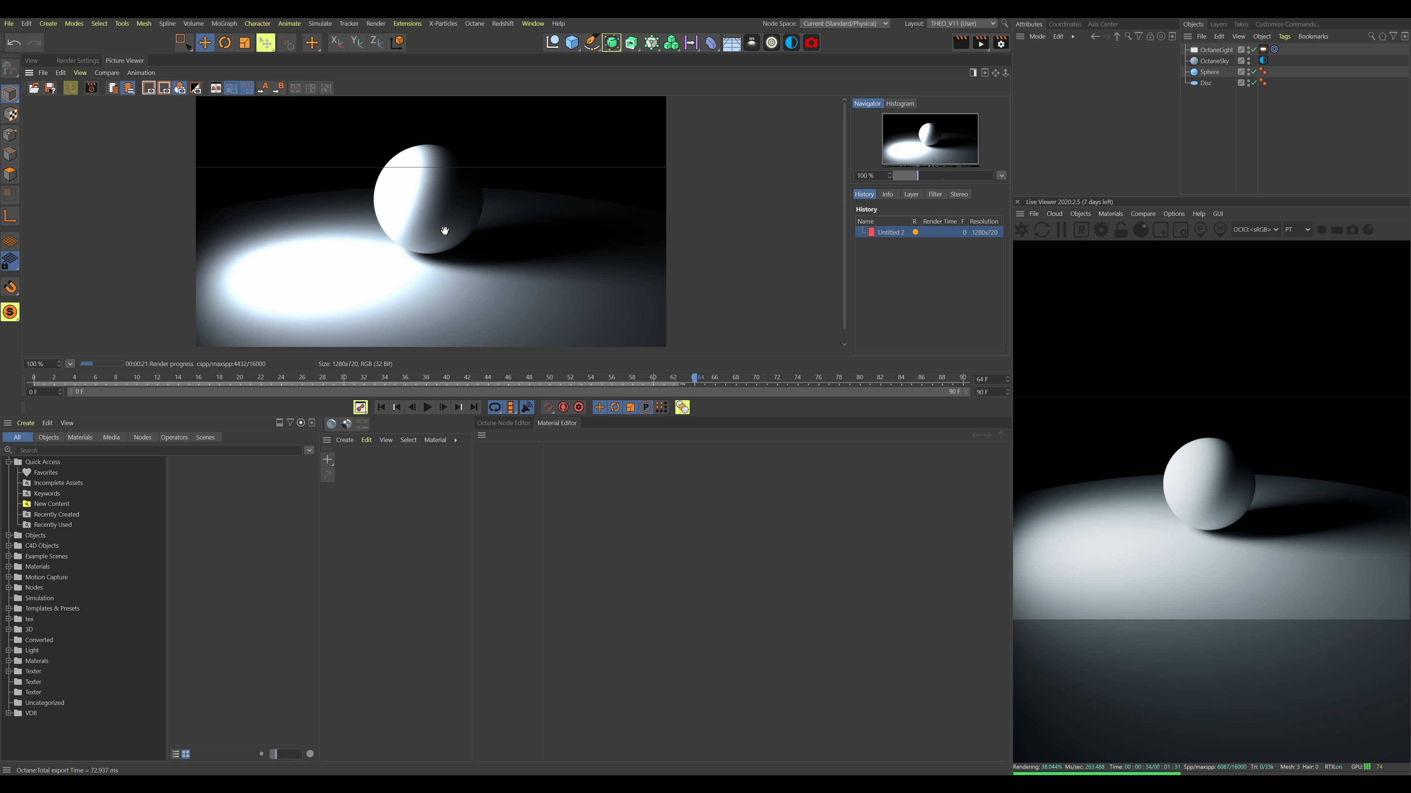
pyautogui.scroll(-1, 419, 222)
pyautogui.scroll(1, 419, 221)
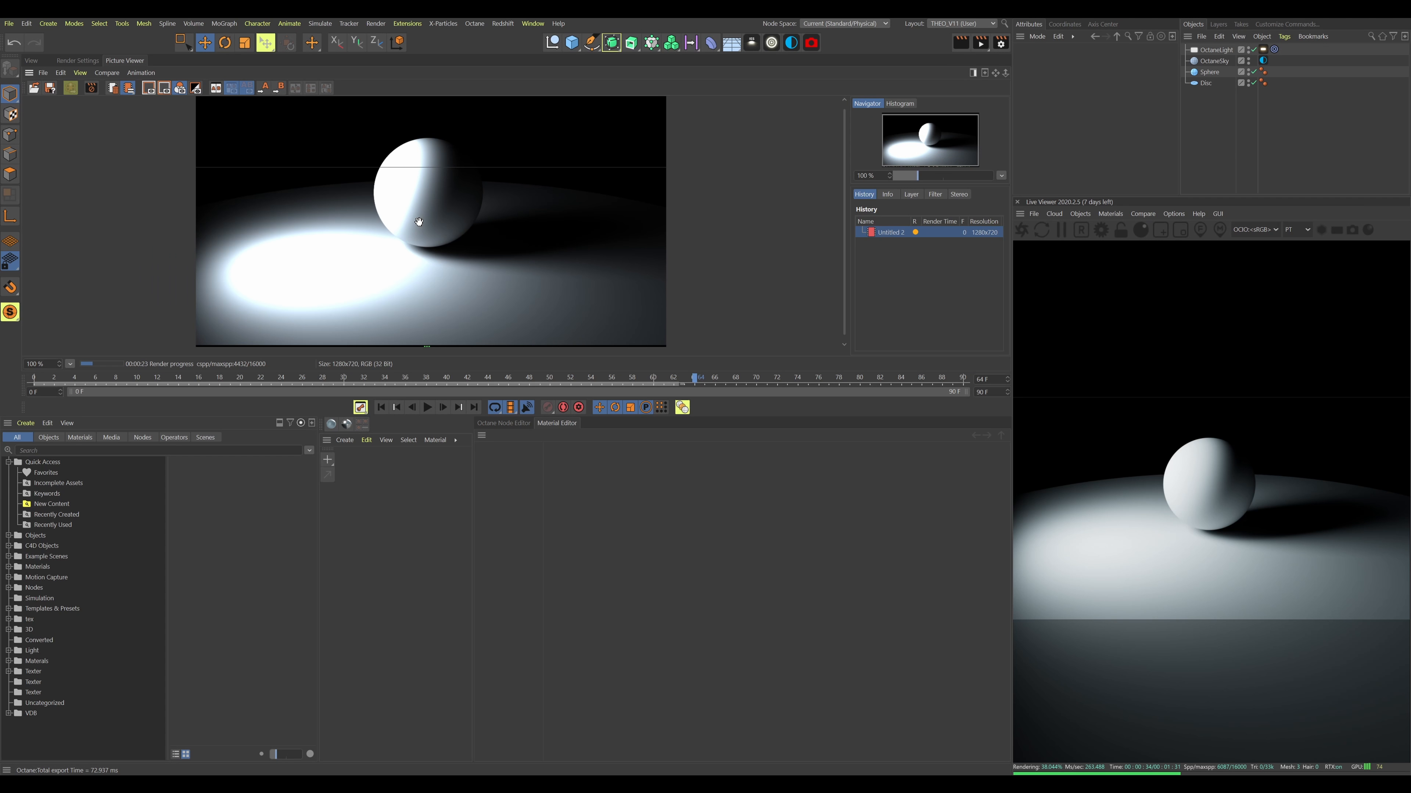
pyautogui.scroll(-1, 419, 222)
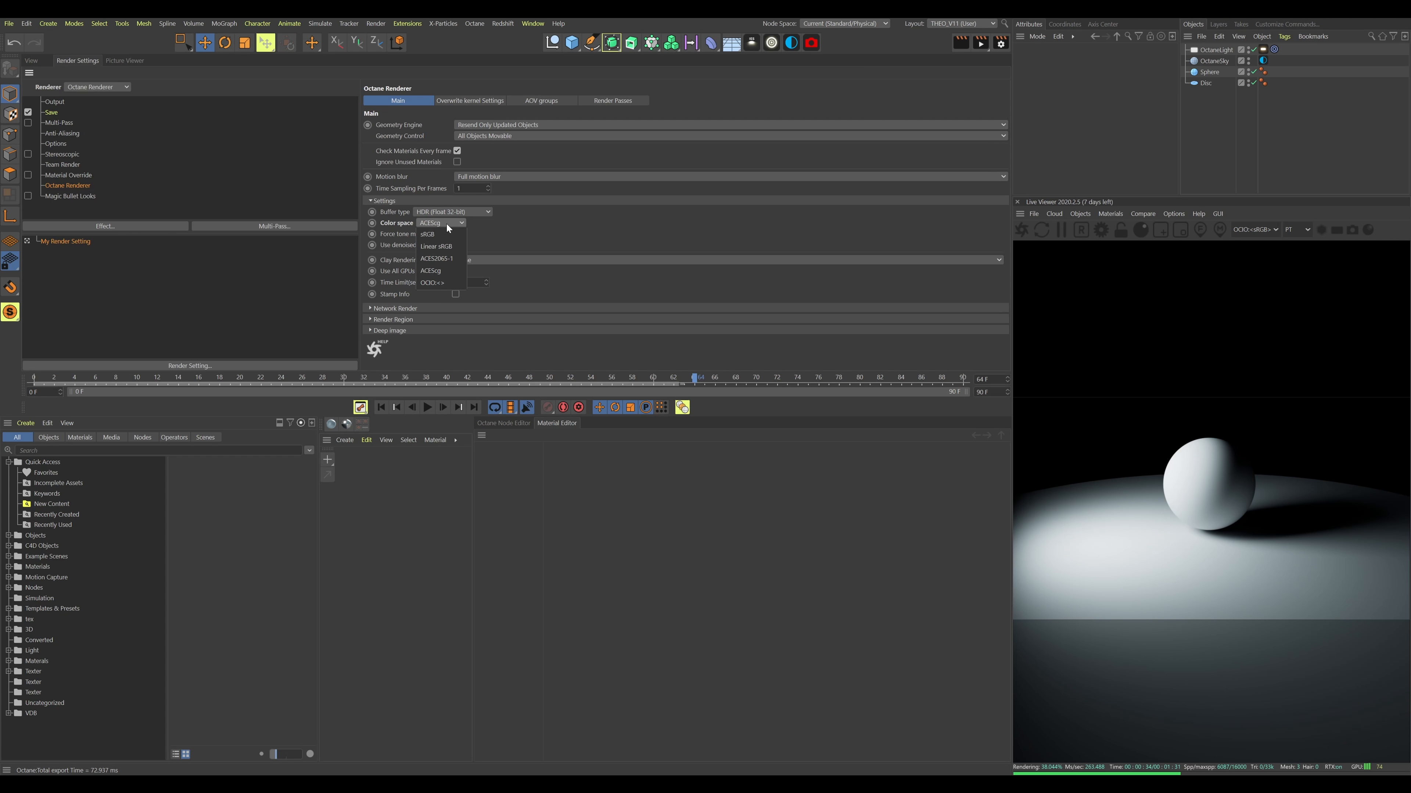
# Step: Set the Octane Renderer color space to OCIO with Output - sRGB as its OCIO color space
pyautogui.click(434, 284)
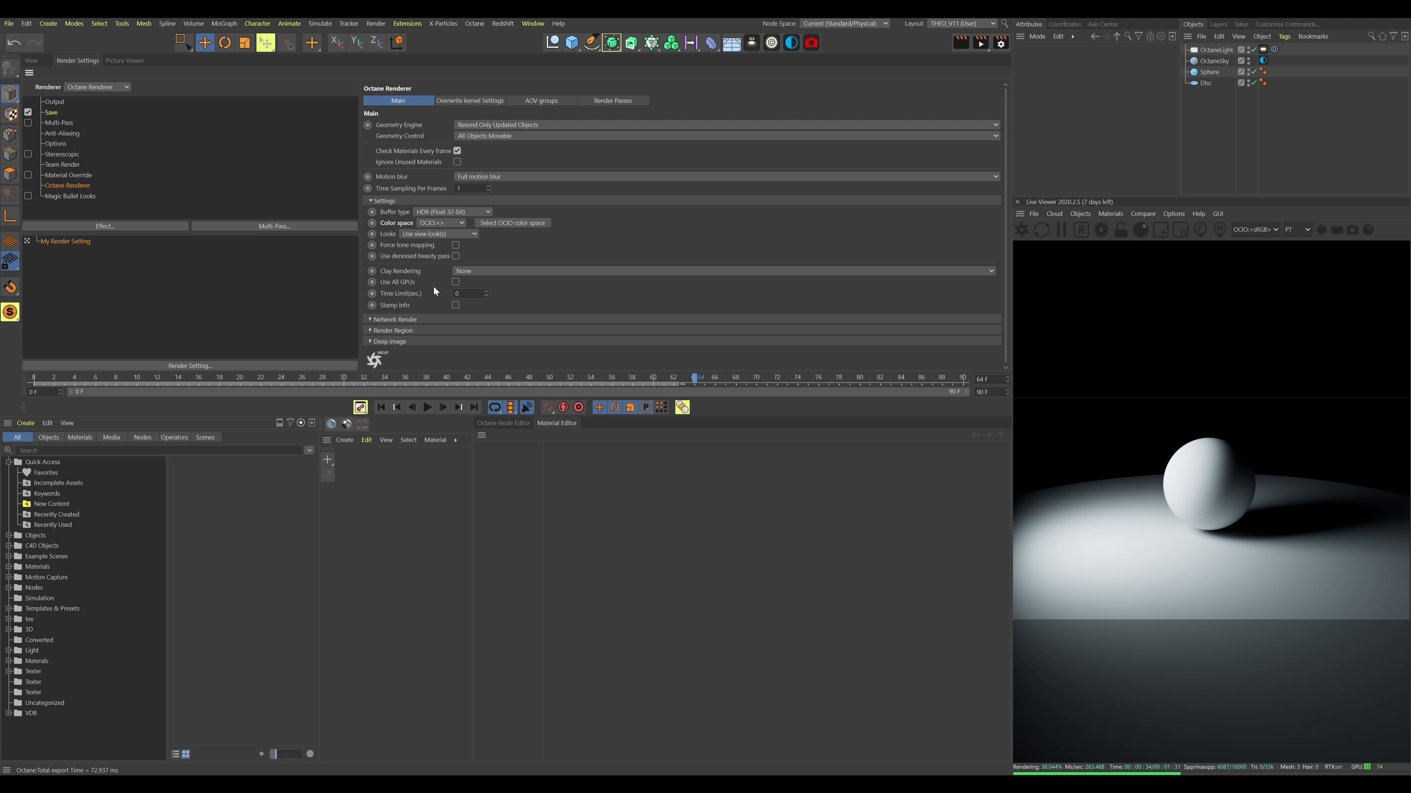
pyautogui.click(493, 226)
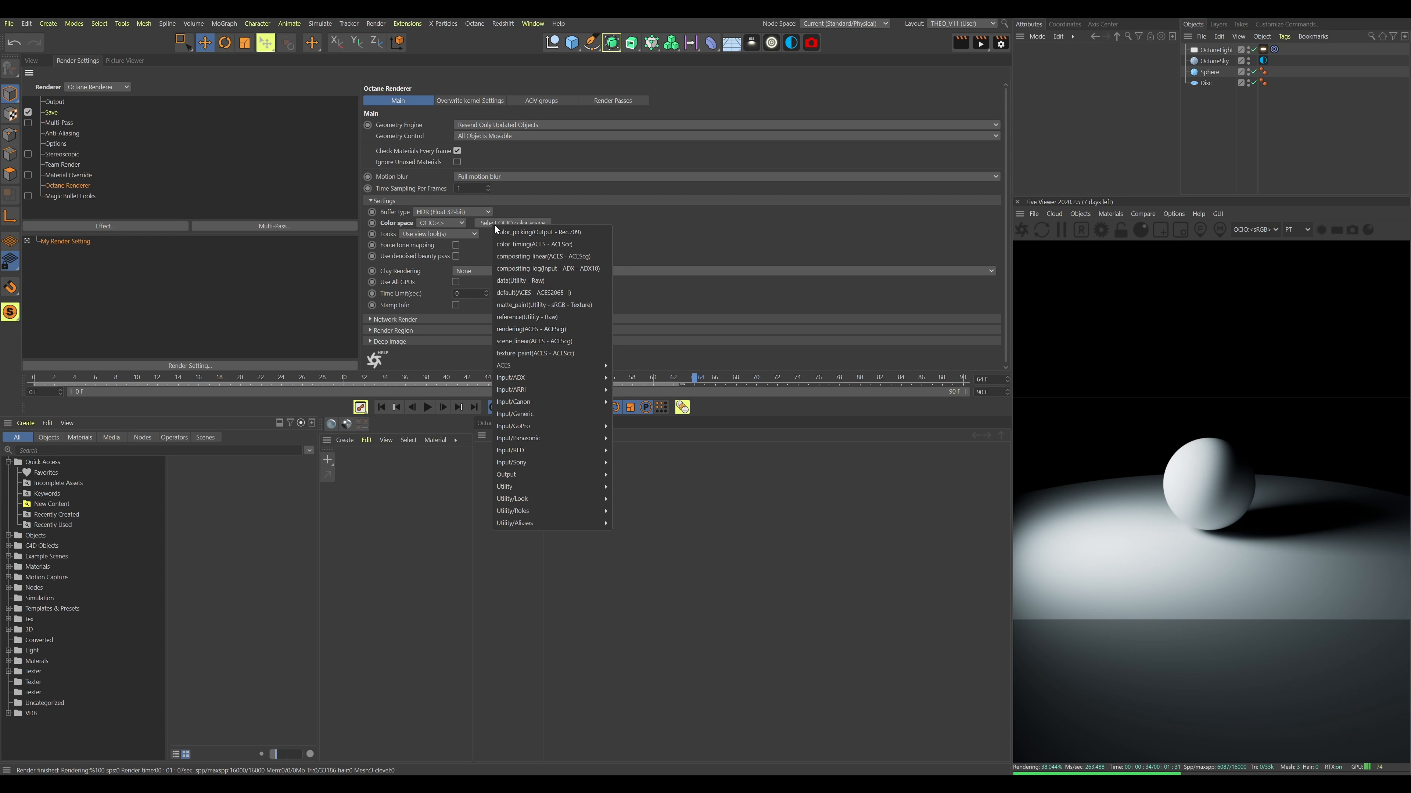
pyautogui.moveTo(566, 473)
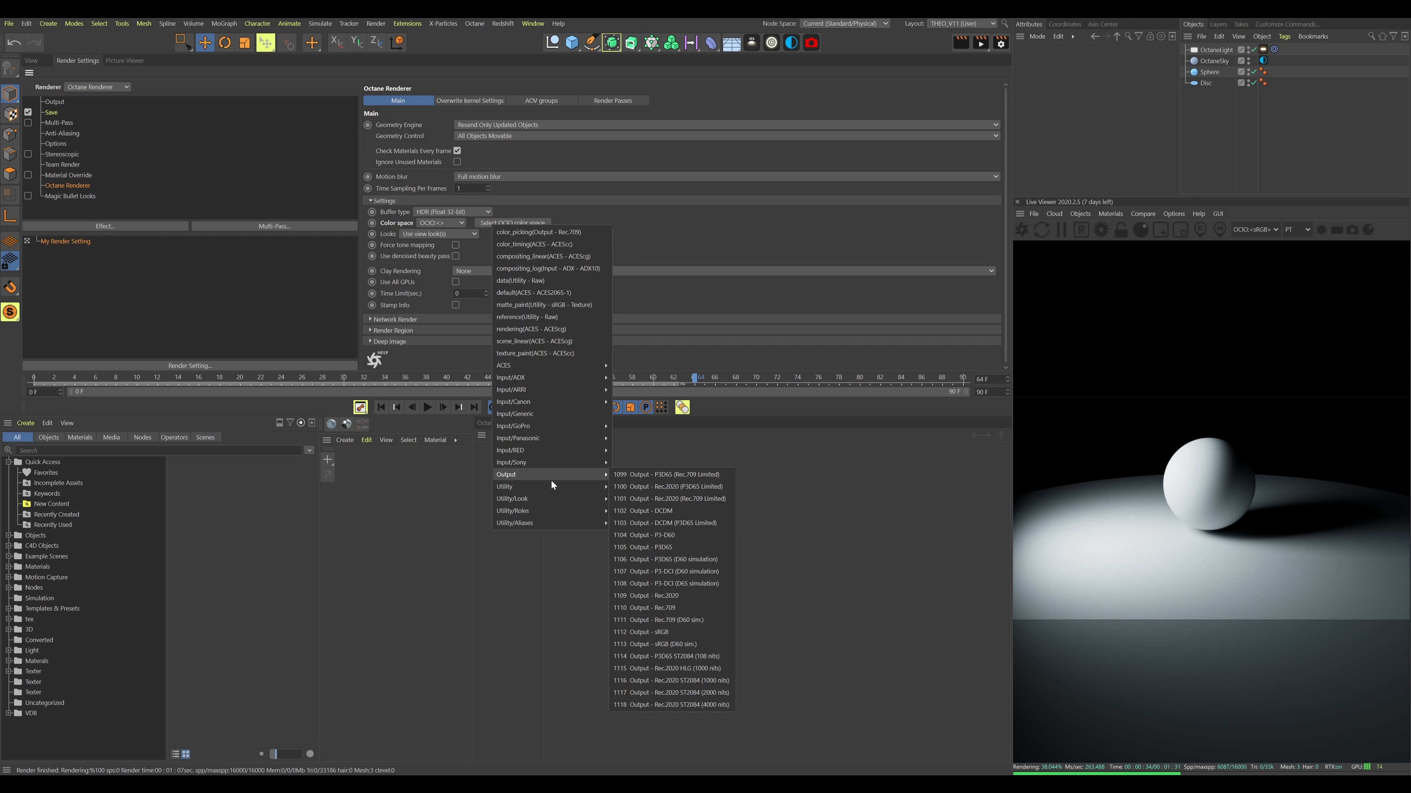
pyautogui.click(665, 633)
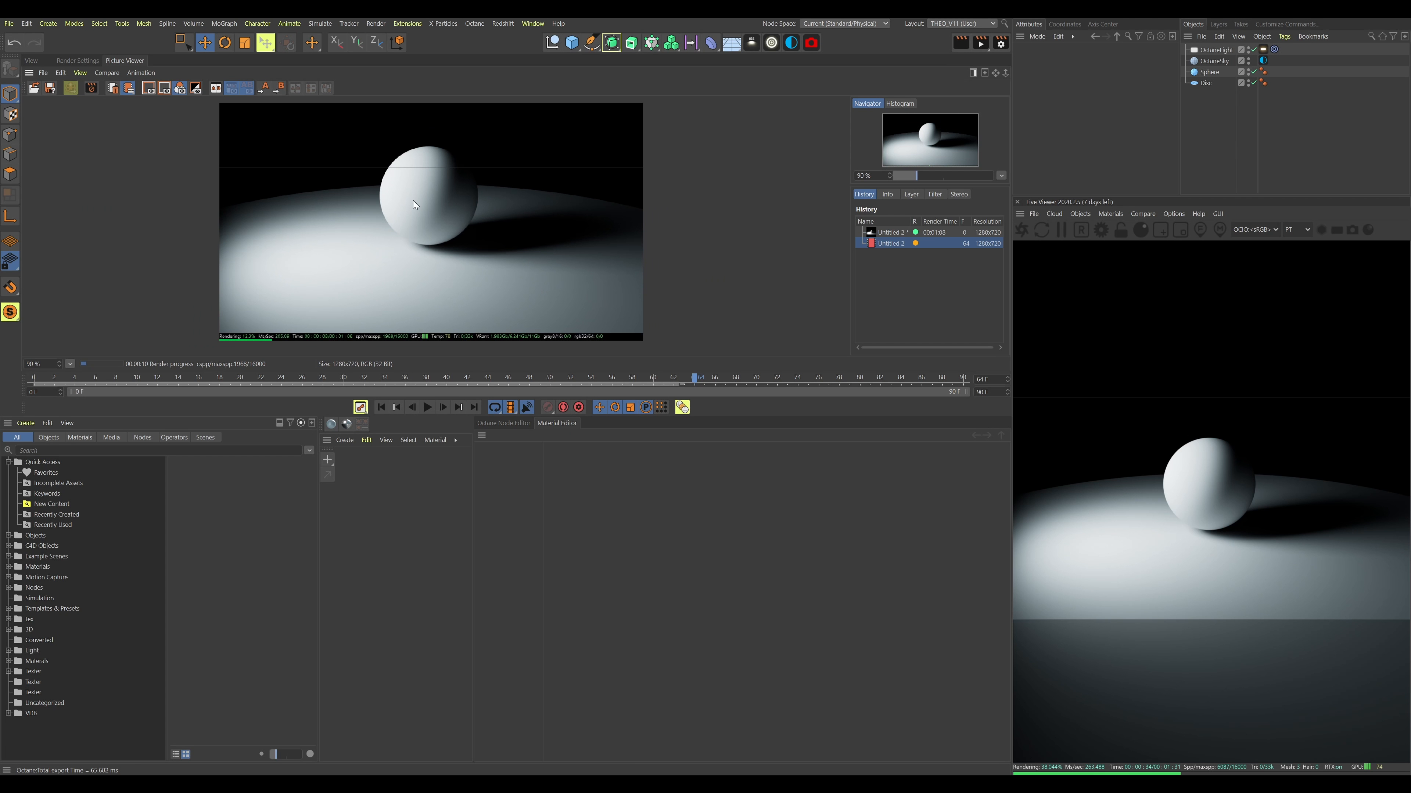